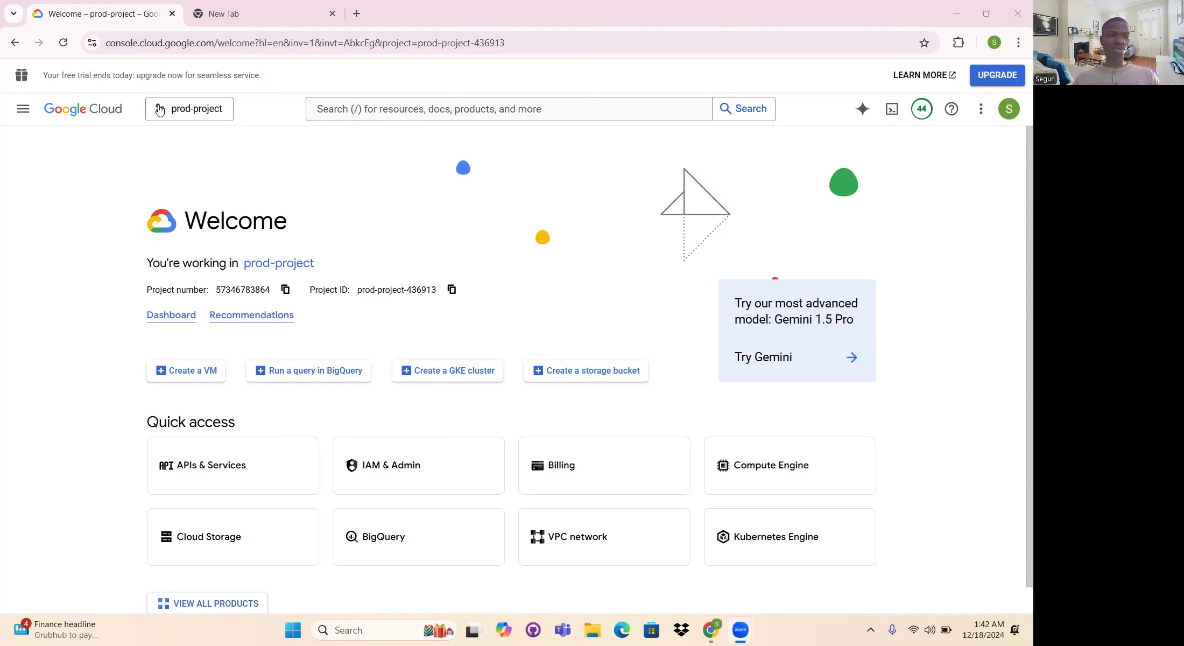
Start a new Compute Engine VM instance named app-prod in zone us-central1-a.
click(23, 109)
mouse_move(105, 303)
click(220, 157)
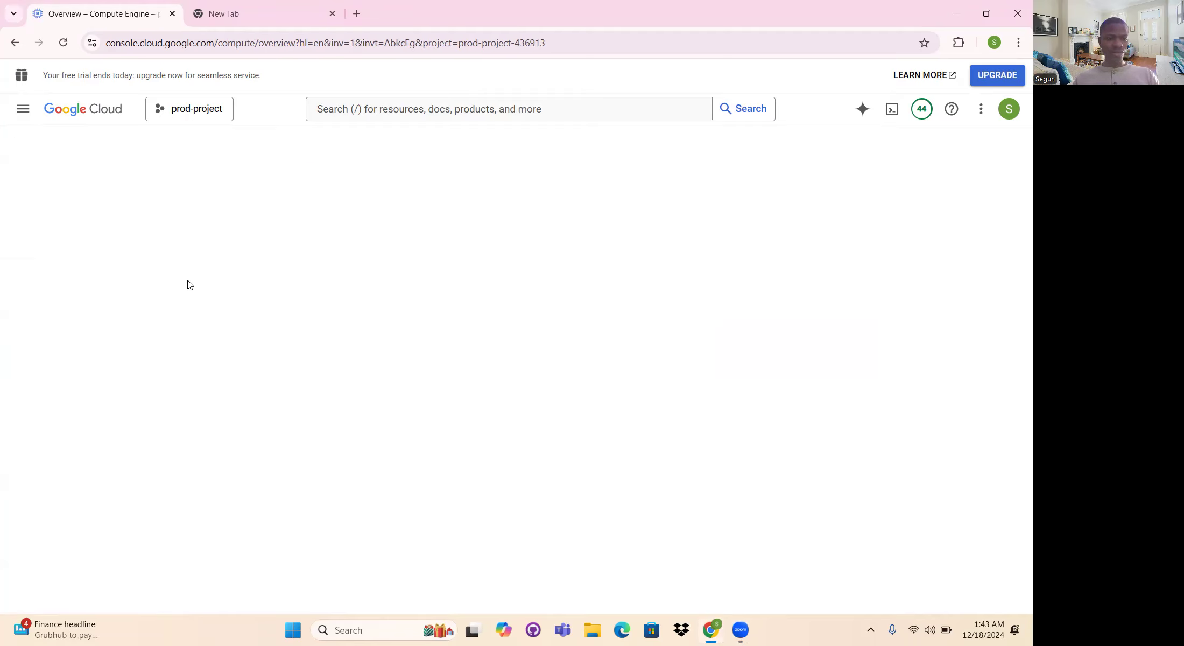
click(203, 145)
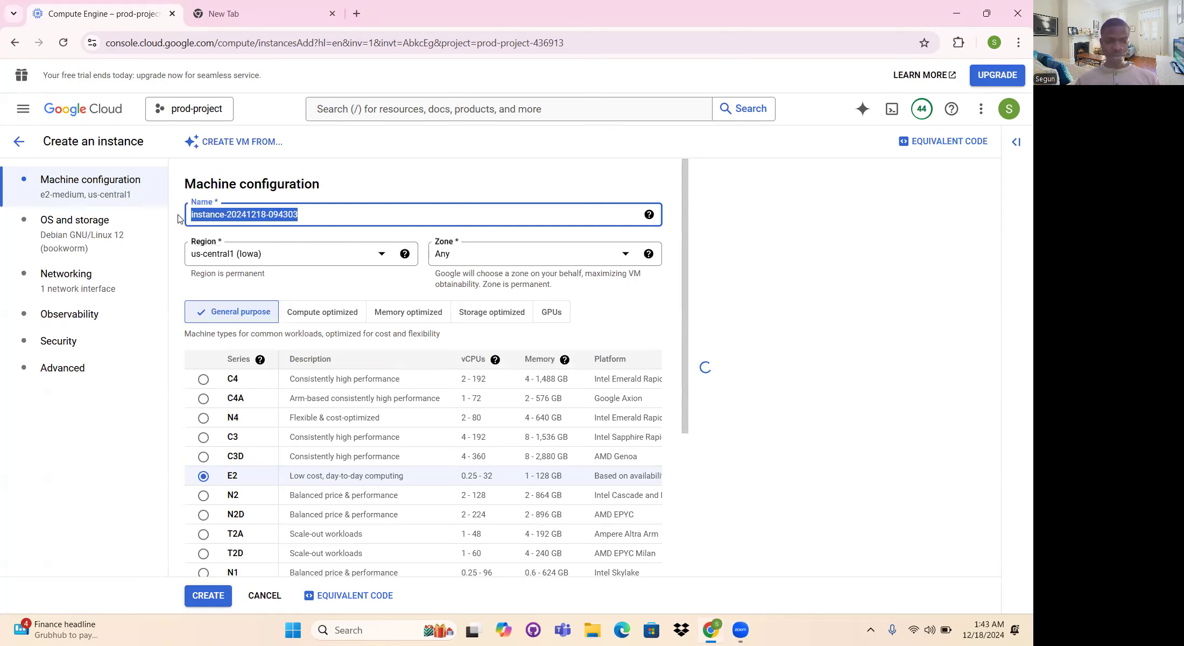
text(app-prod)
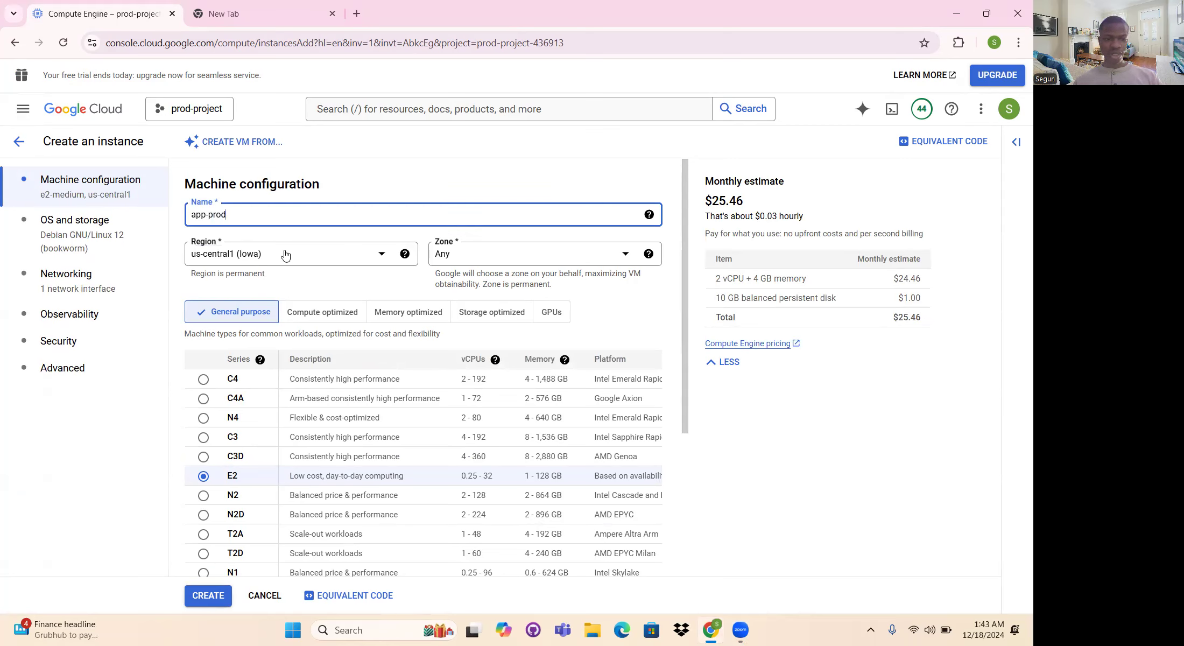
mouse_move(270, 256)
click(471, 259)
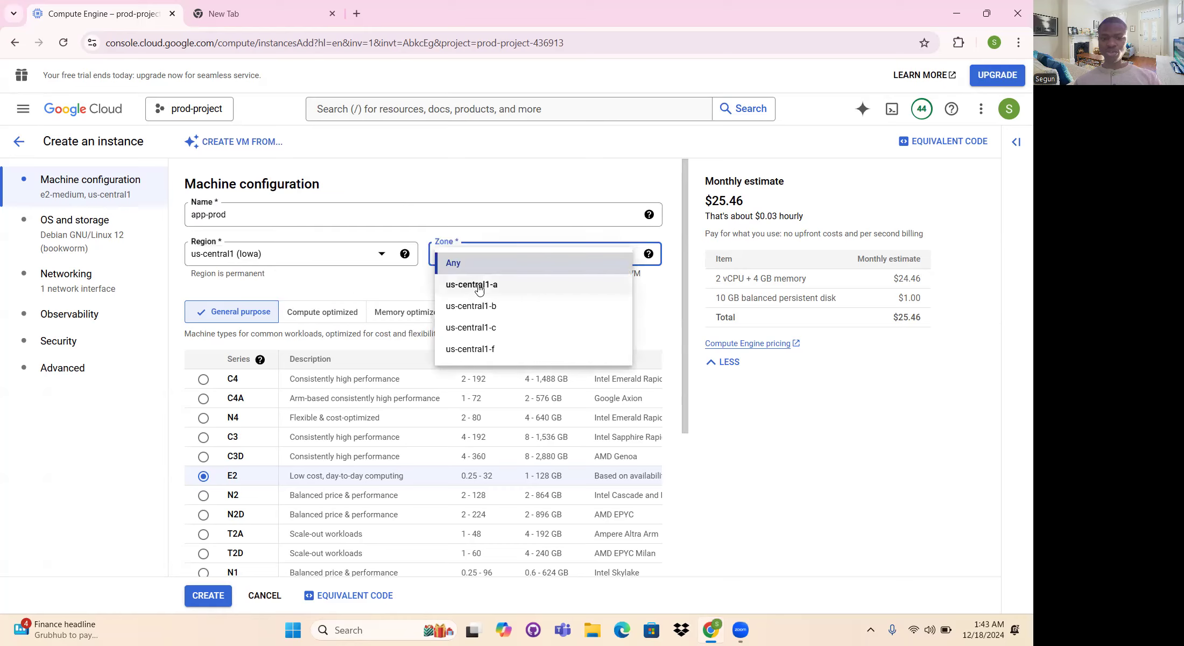
click(479, 289)
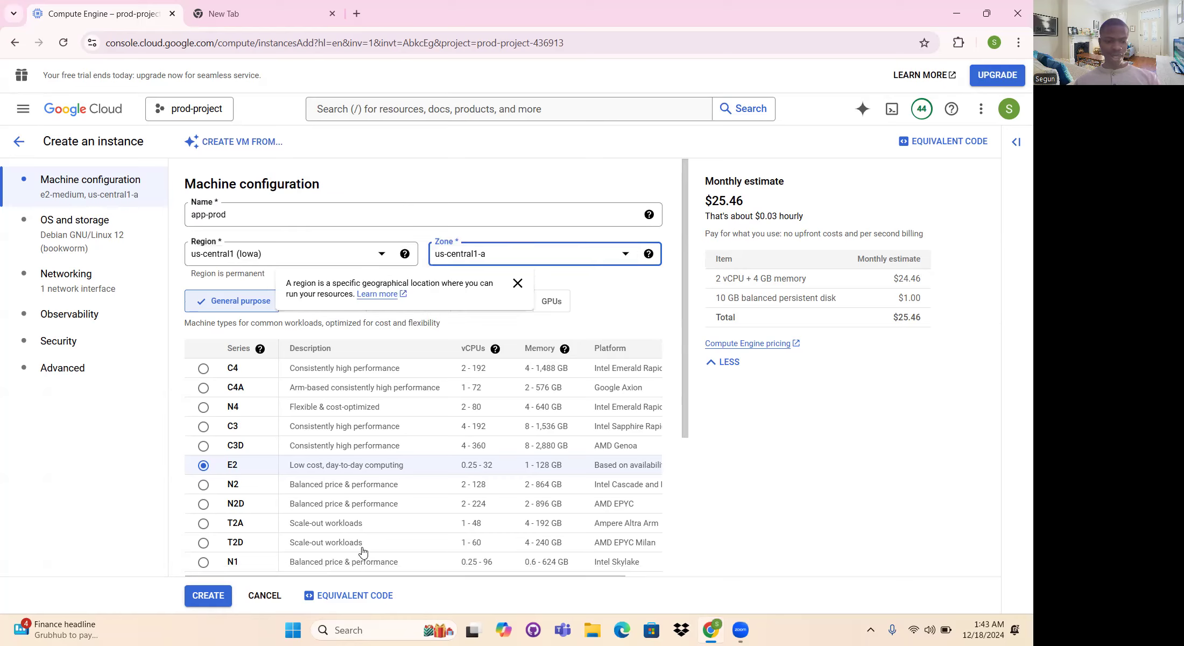
Set the instance's machine type to the e2-micro preset and create the instance.
scroll(334, 484, down, 4)
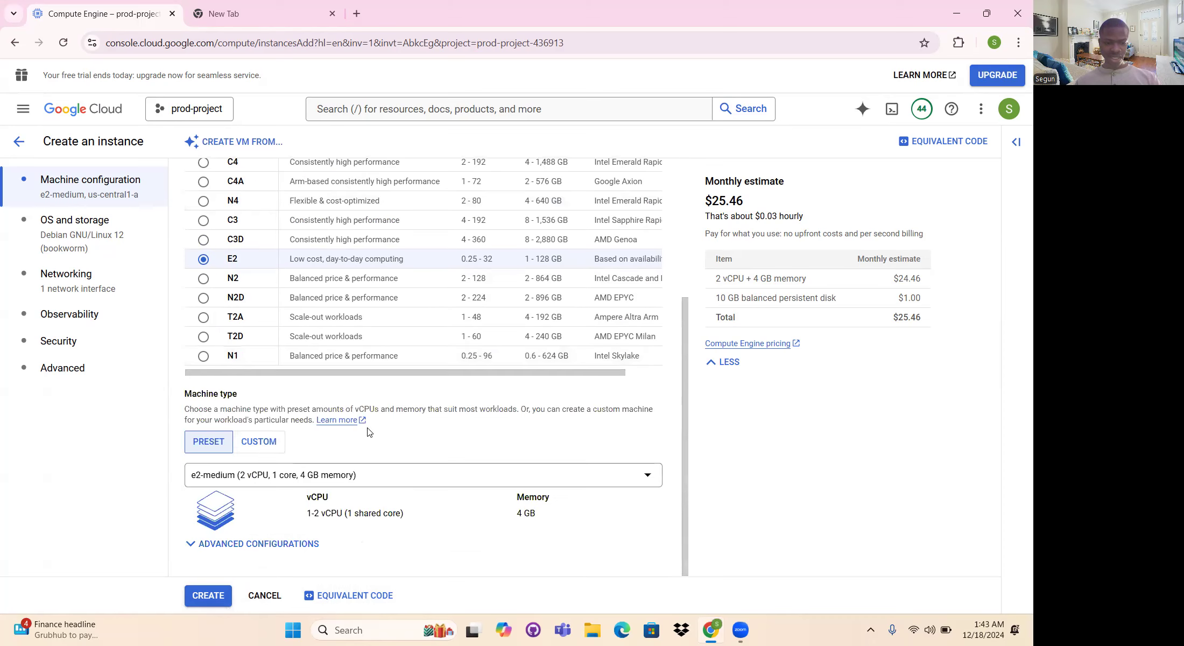
click(373, 477)
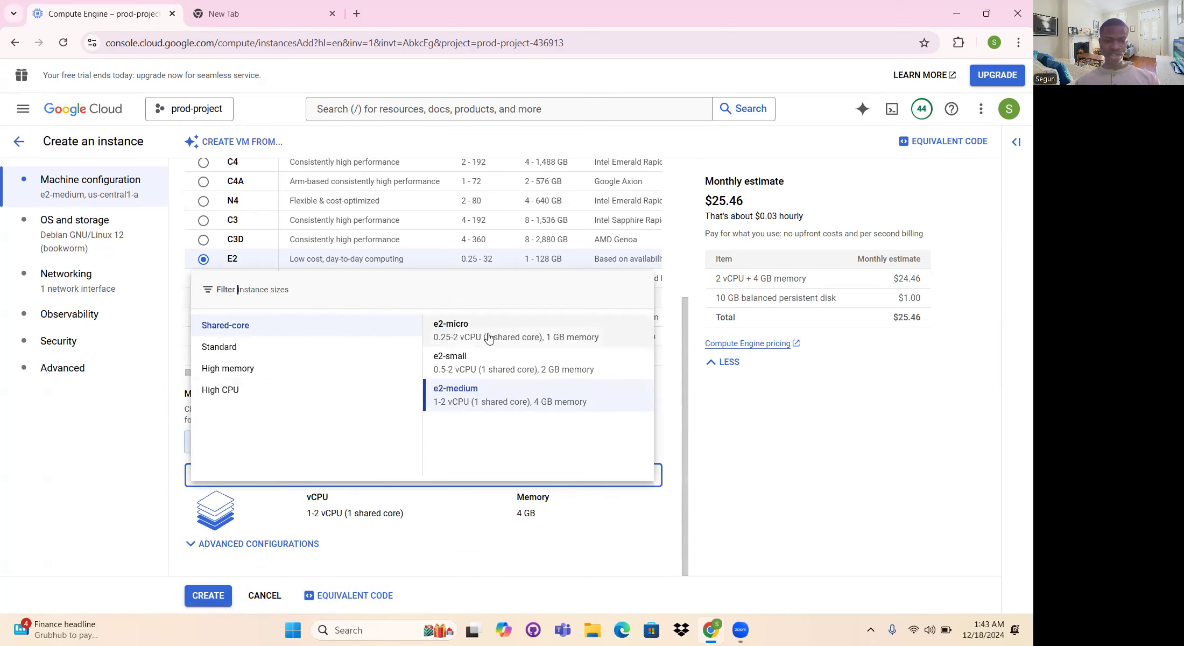
click(446, 333)
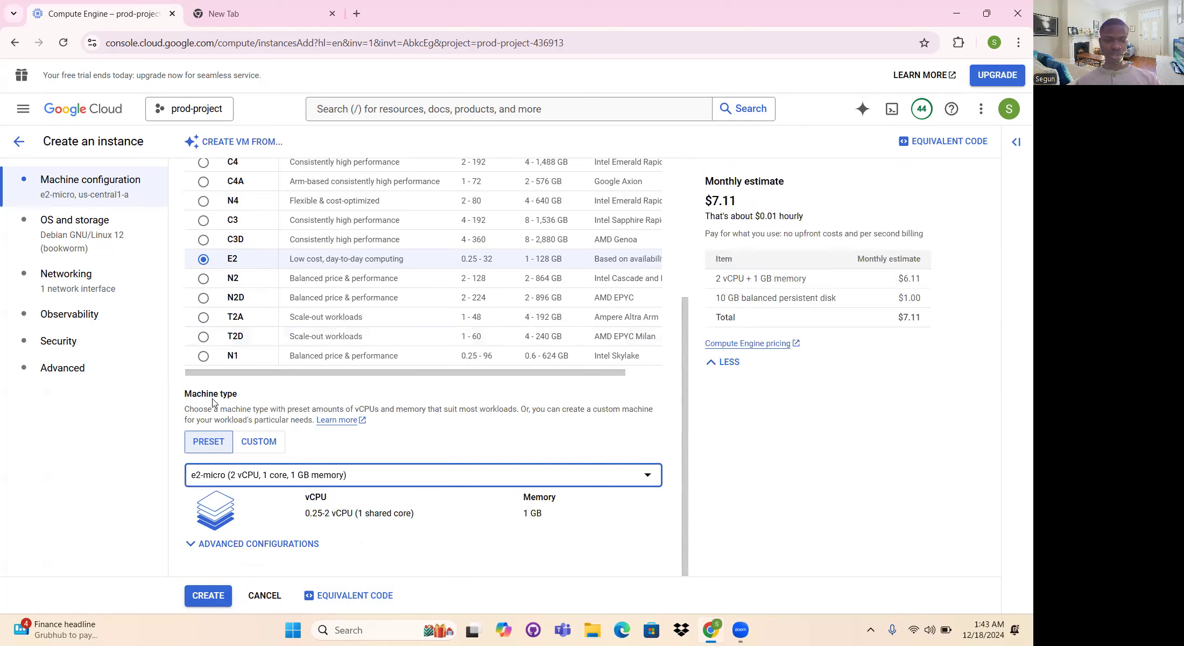
drag(237, 396, 172, 396)
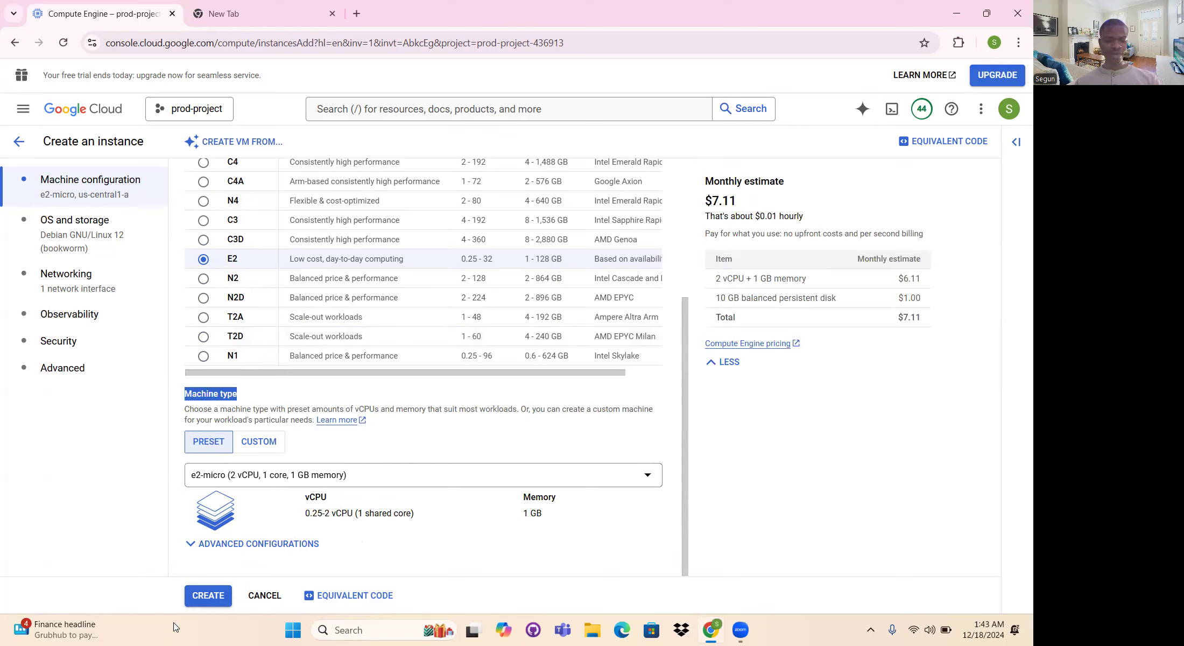
click(208, 596)
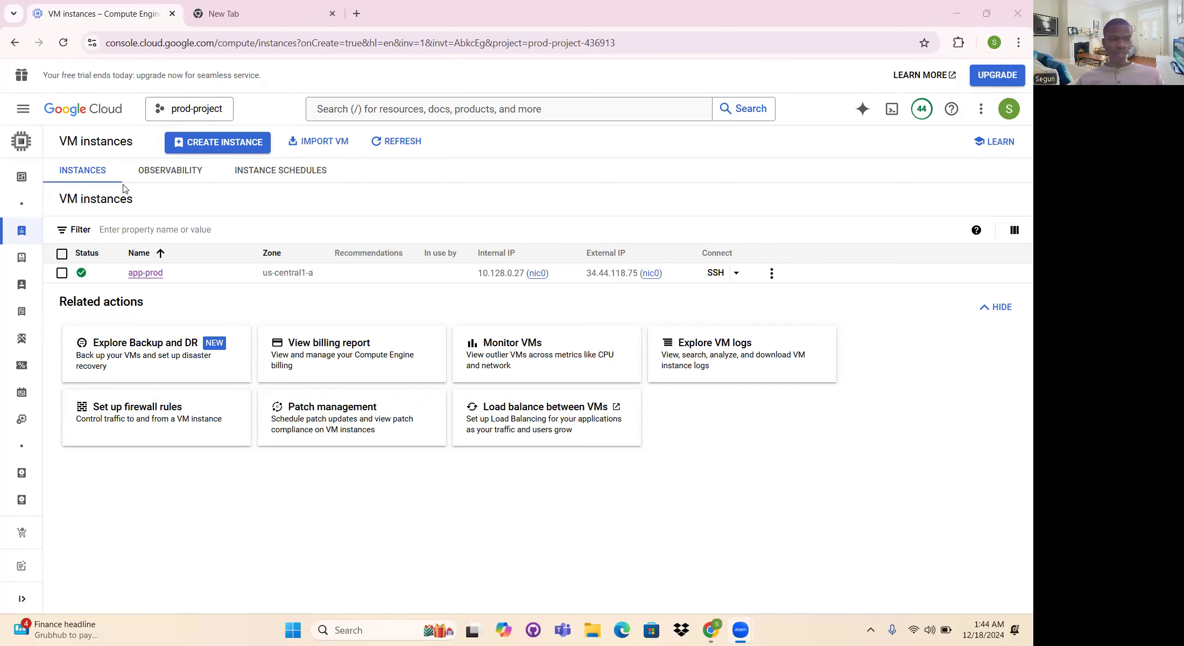
Open the app-prod instance's details and examine the boot disk listed under its storage.
click(149, 277)
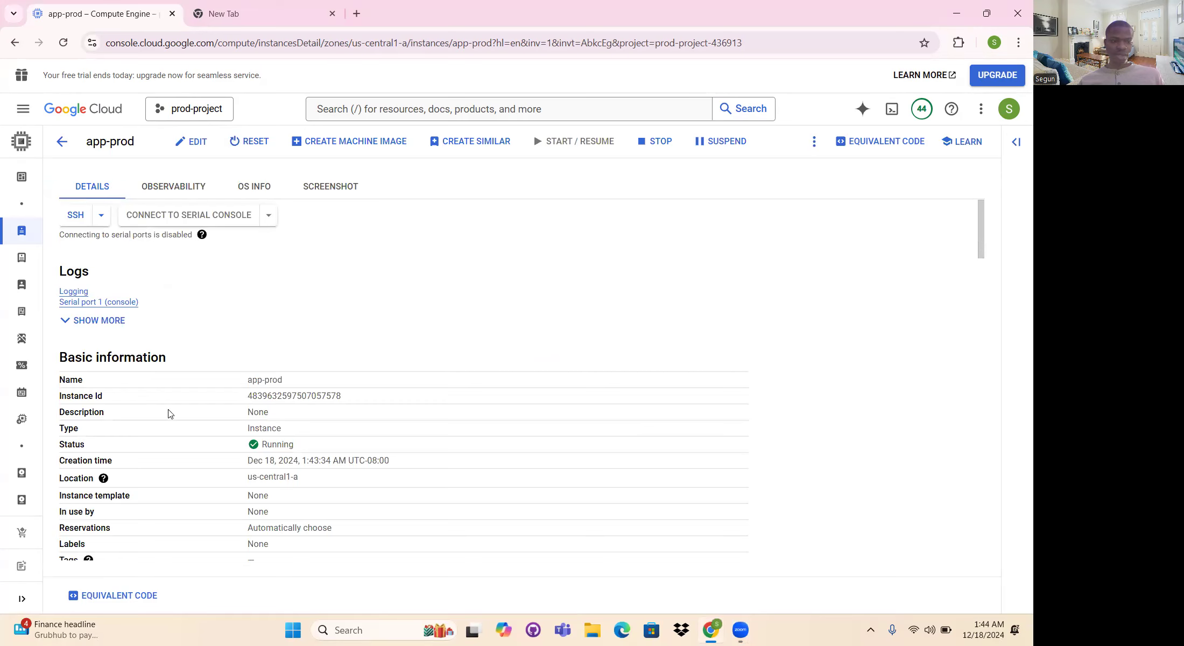
scroll(171, 414, down, 15)
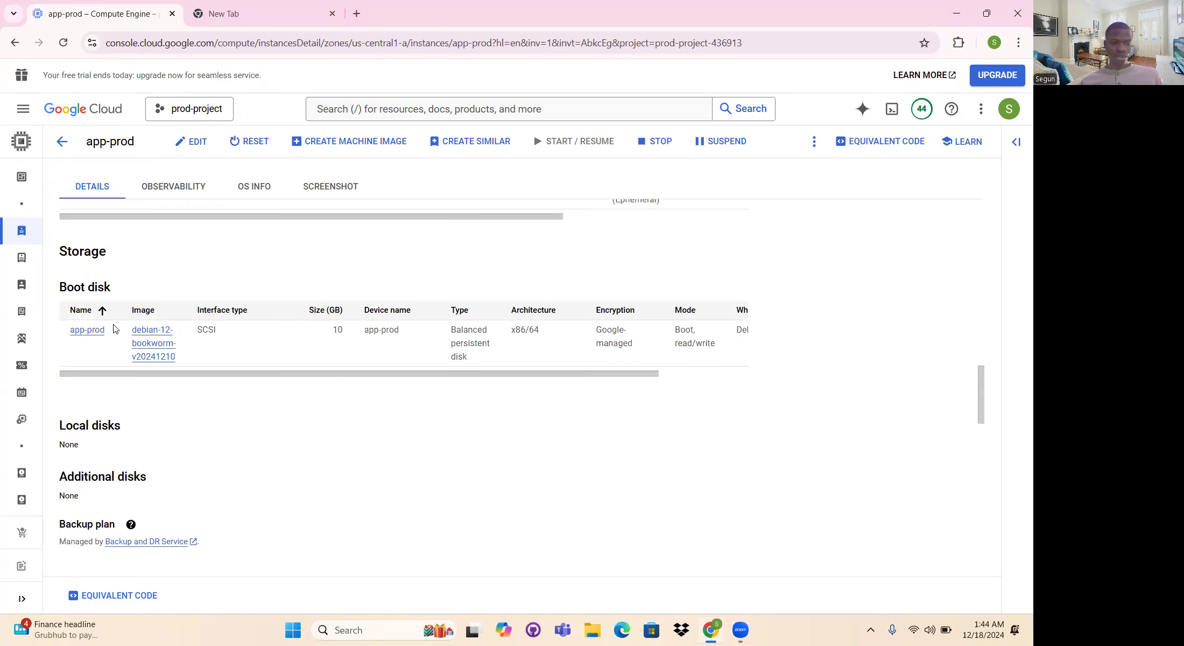
drag(73, 253, 72, 290)
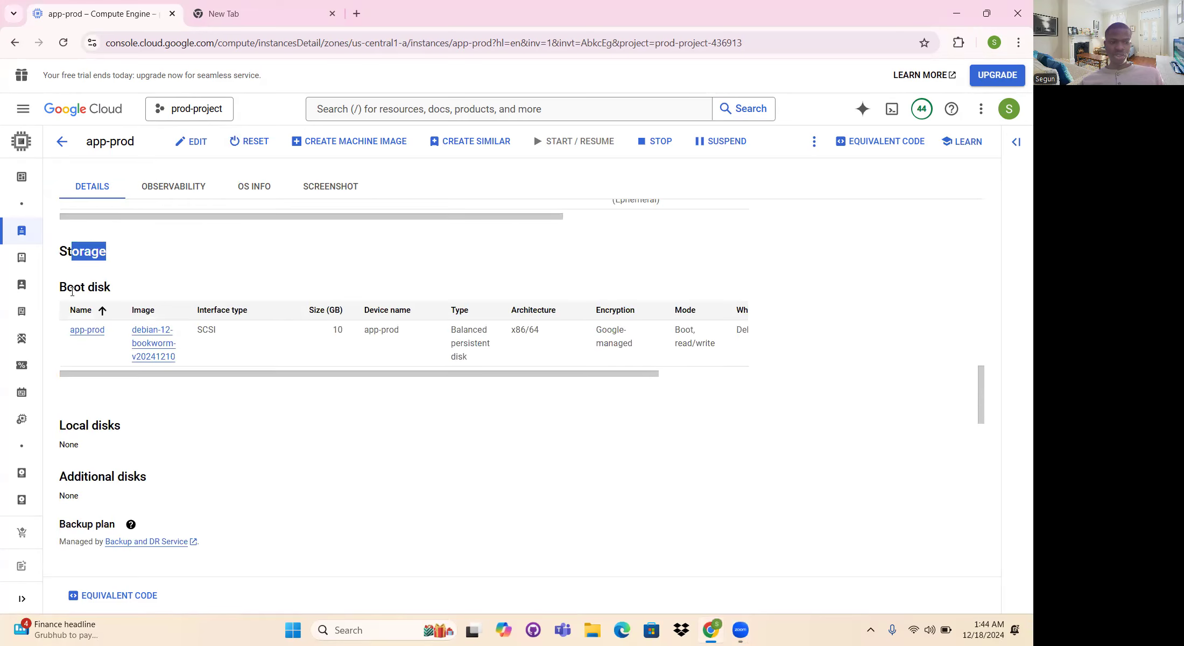
triple_click(102, 290)
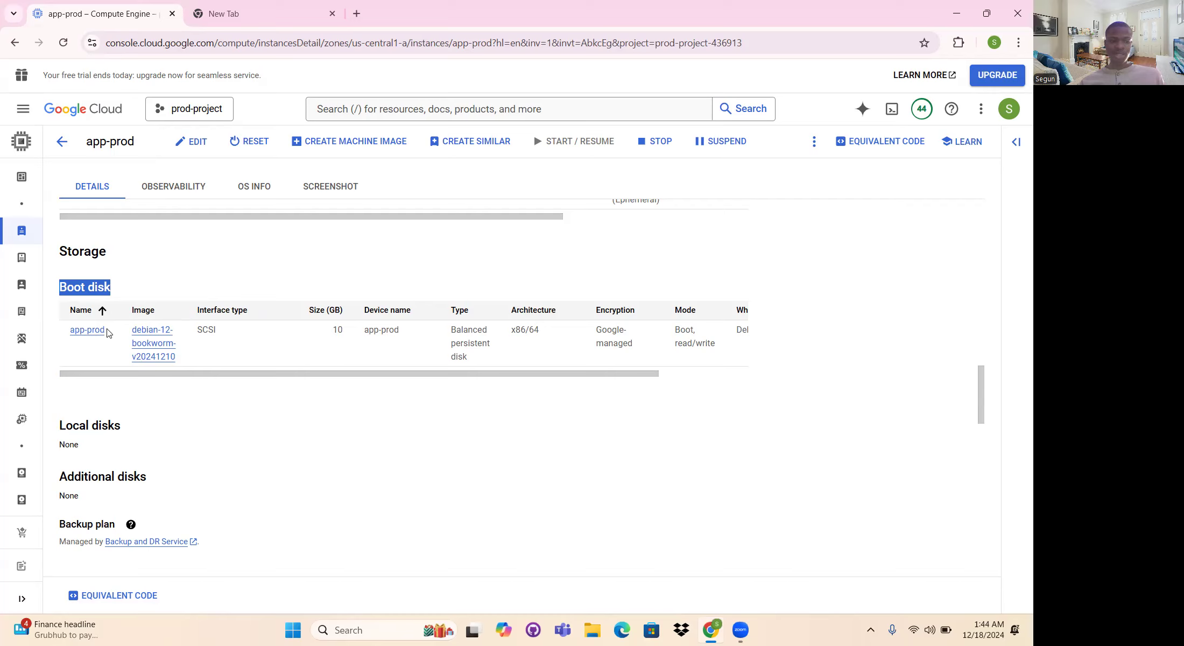
drag(101, 331, 74, 331)
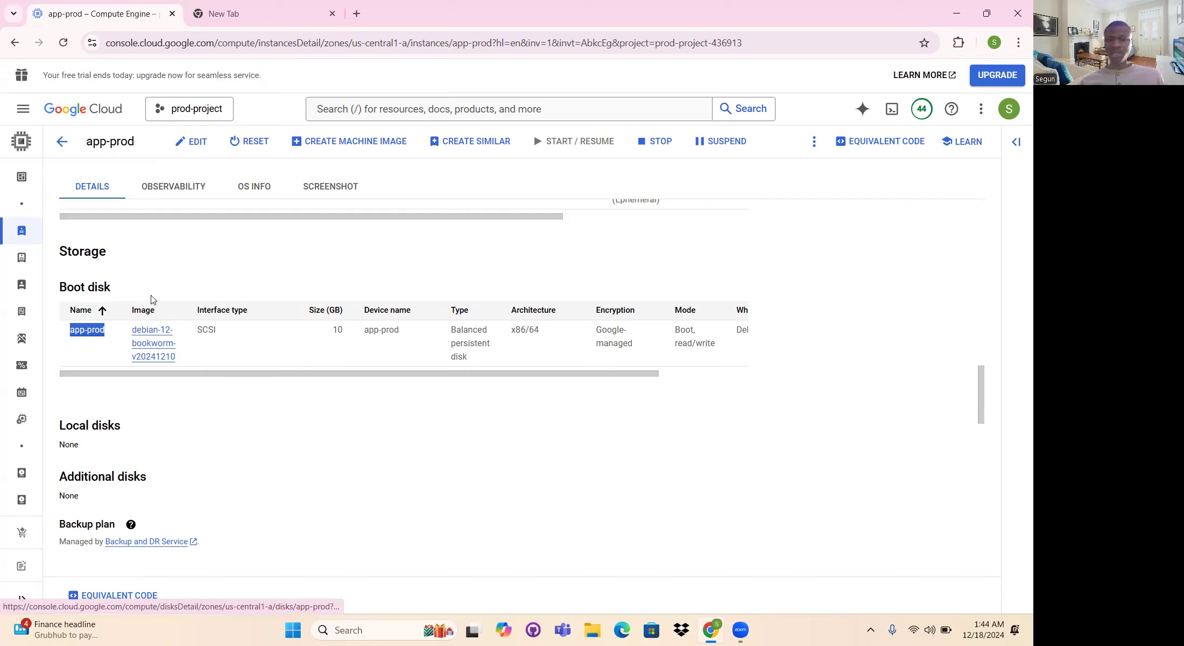
Open the Compute Engine disks list and expand which instance uses the app-prod disk.
mouse_move(19, 445)
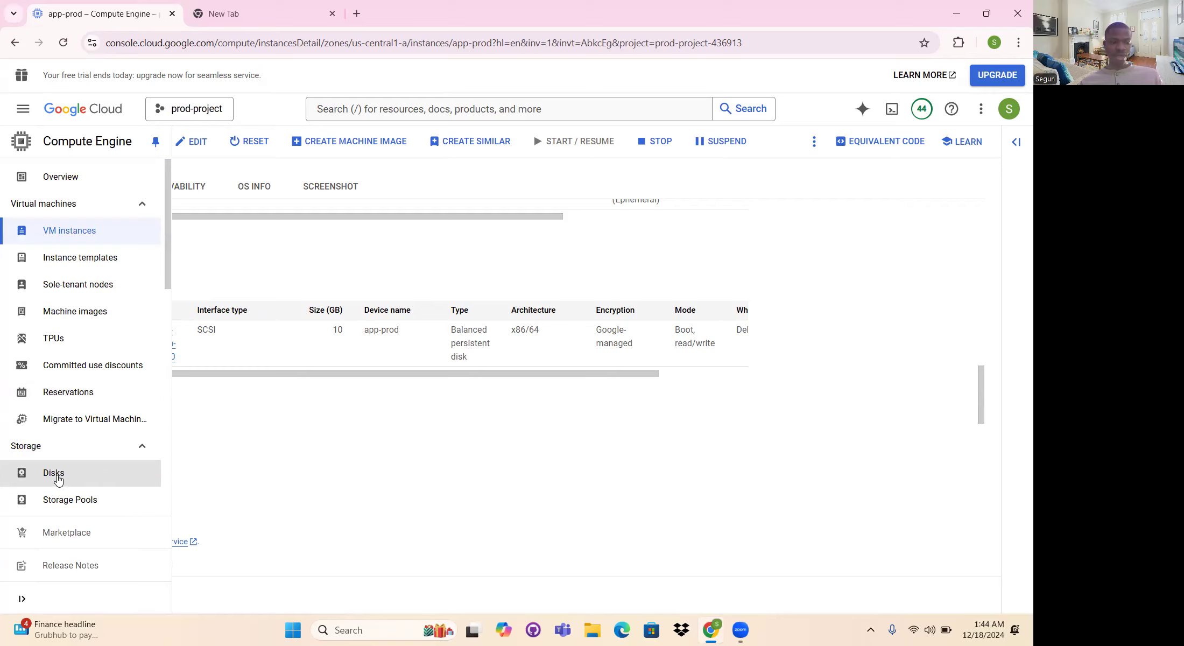
click(63, 473)
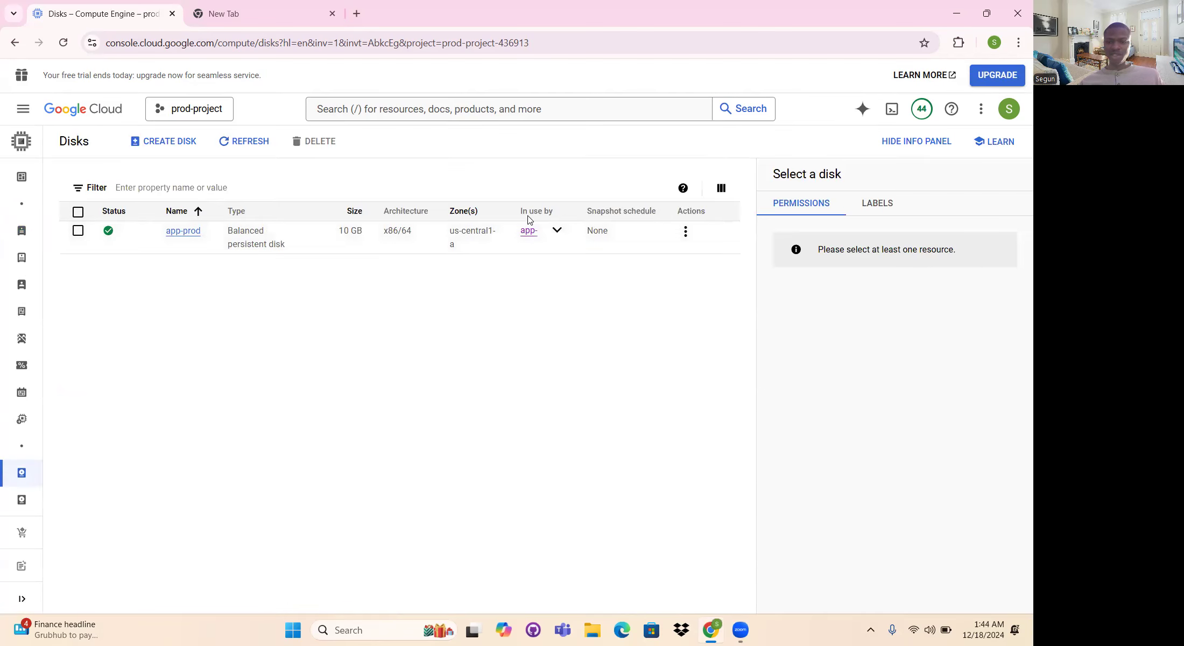
click(558, 231)
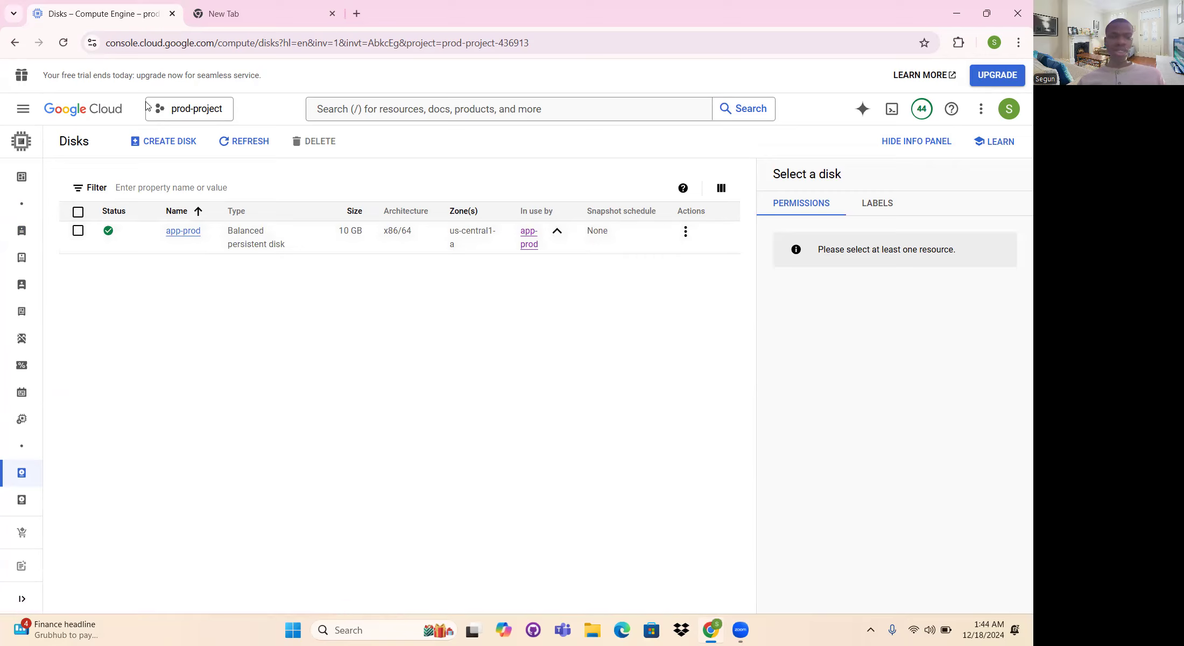
Start a new disk named new-app-prod-disk and check its single-zone location settings.
click(174, 142)
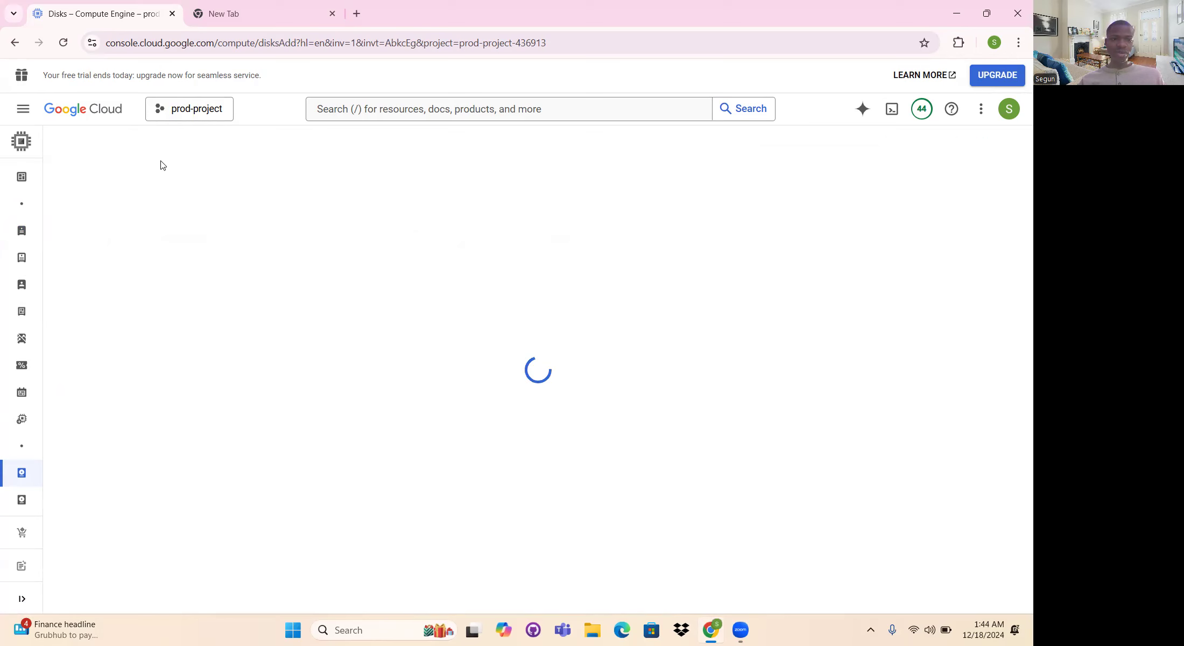
mouse_move(28, 194)
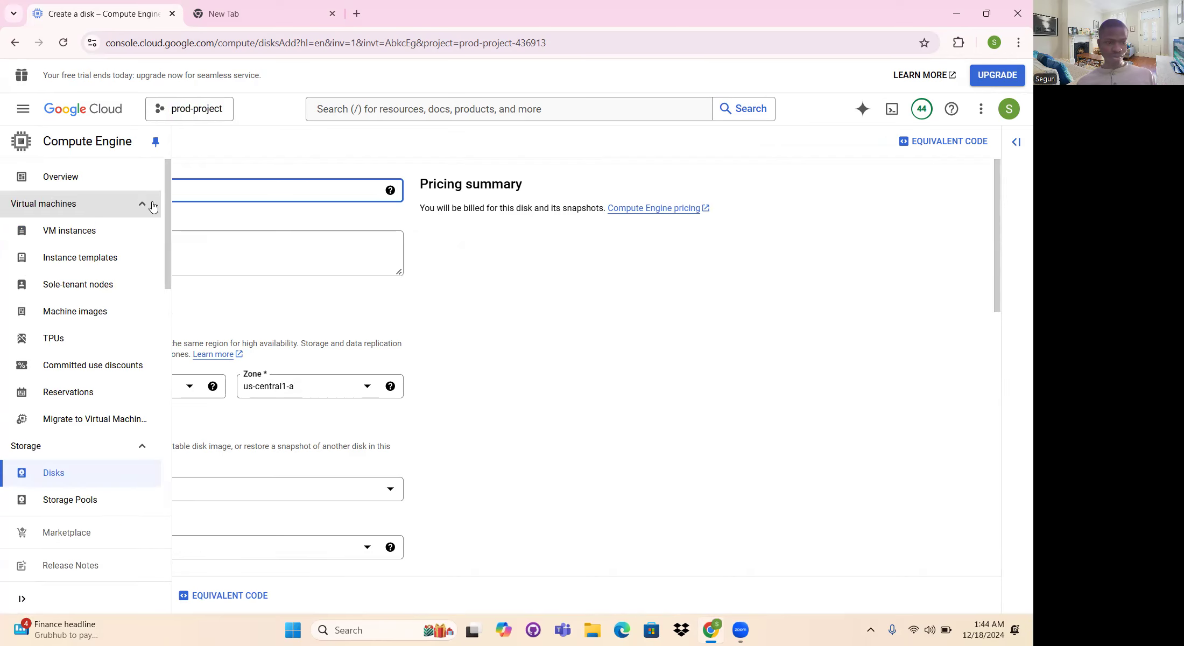
text(new-app-prod-disk)
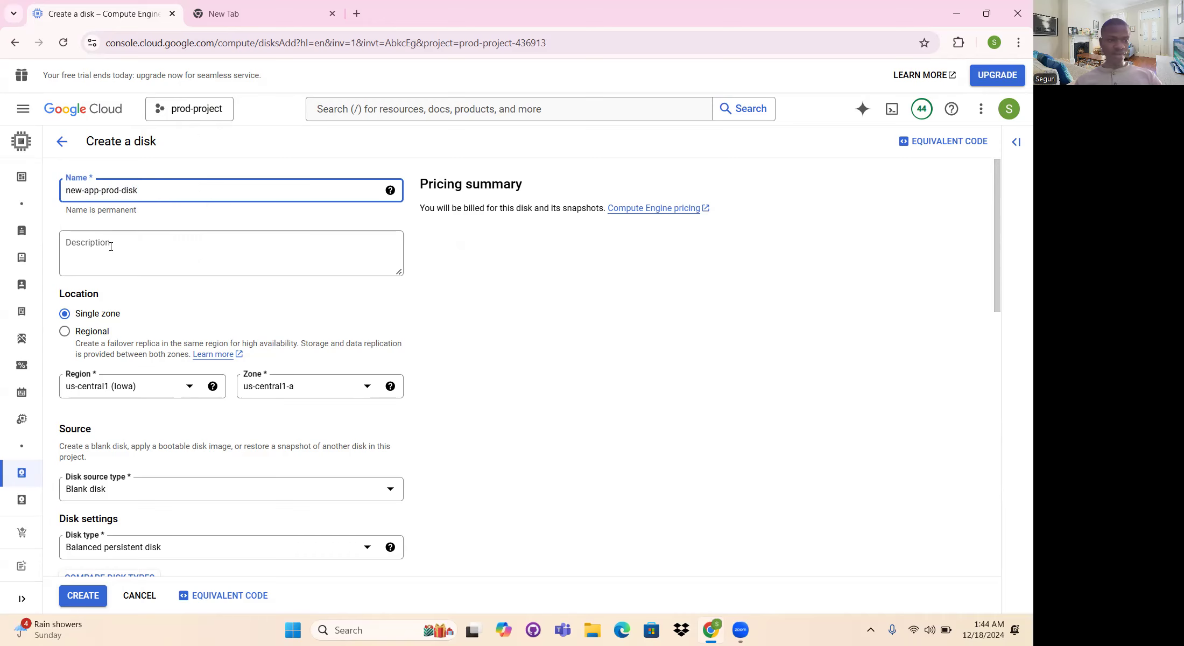
scroll(111, 250, down, 2)
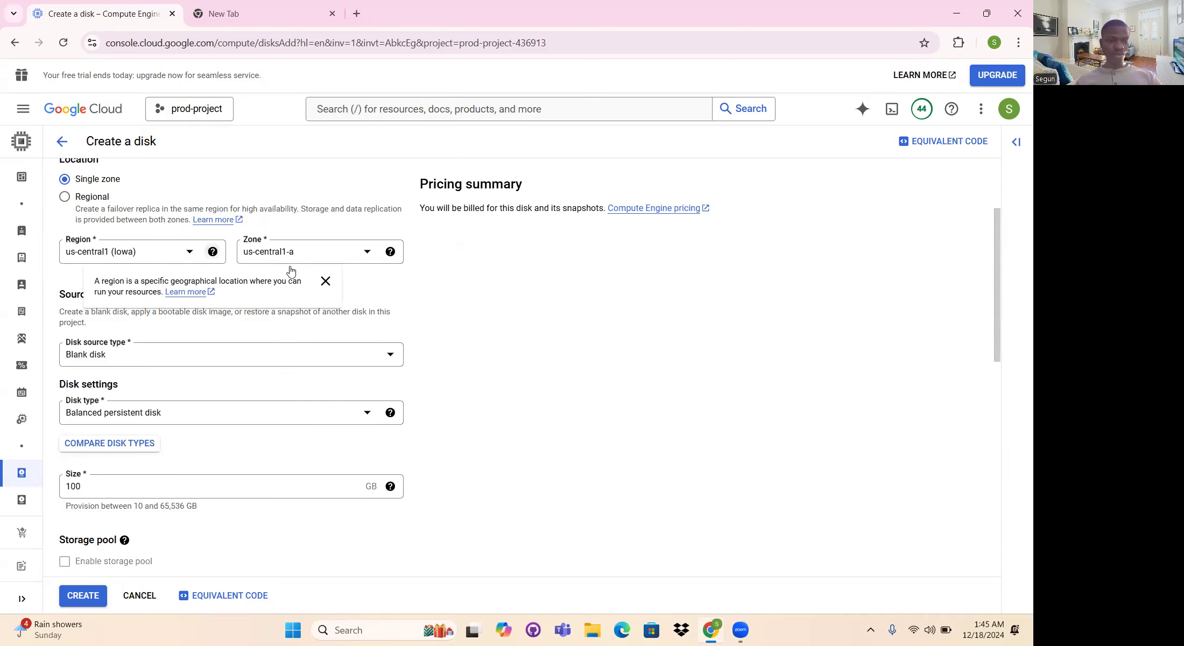
scroll(163, 249, up, 2)
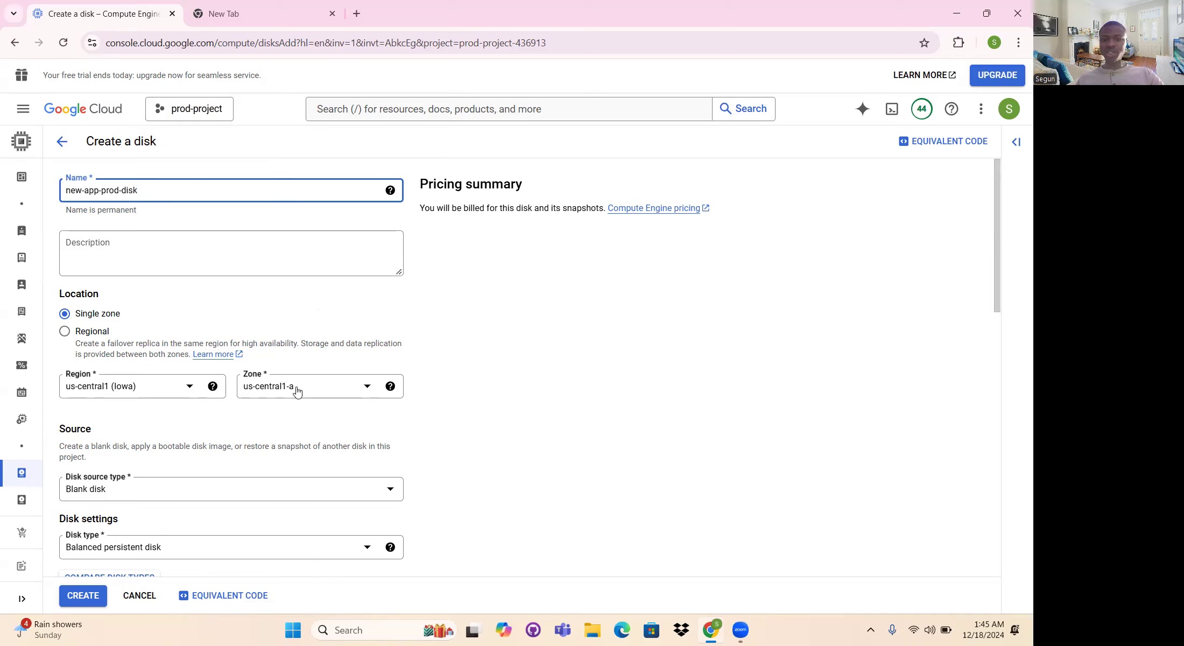
Set the new disk's type to SSD persistent disk and its size to 20 GB.
scroll(293, 338, down, 2)
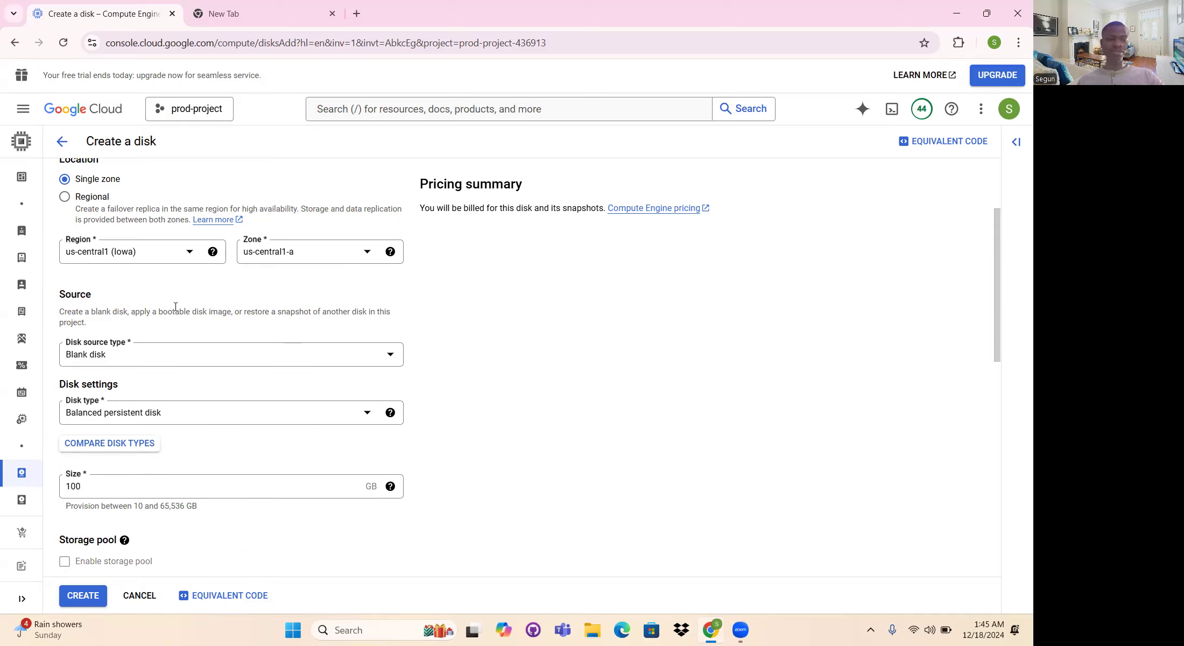
scroll(113, 346, down, 2)
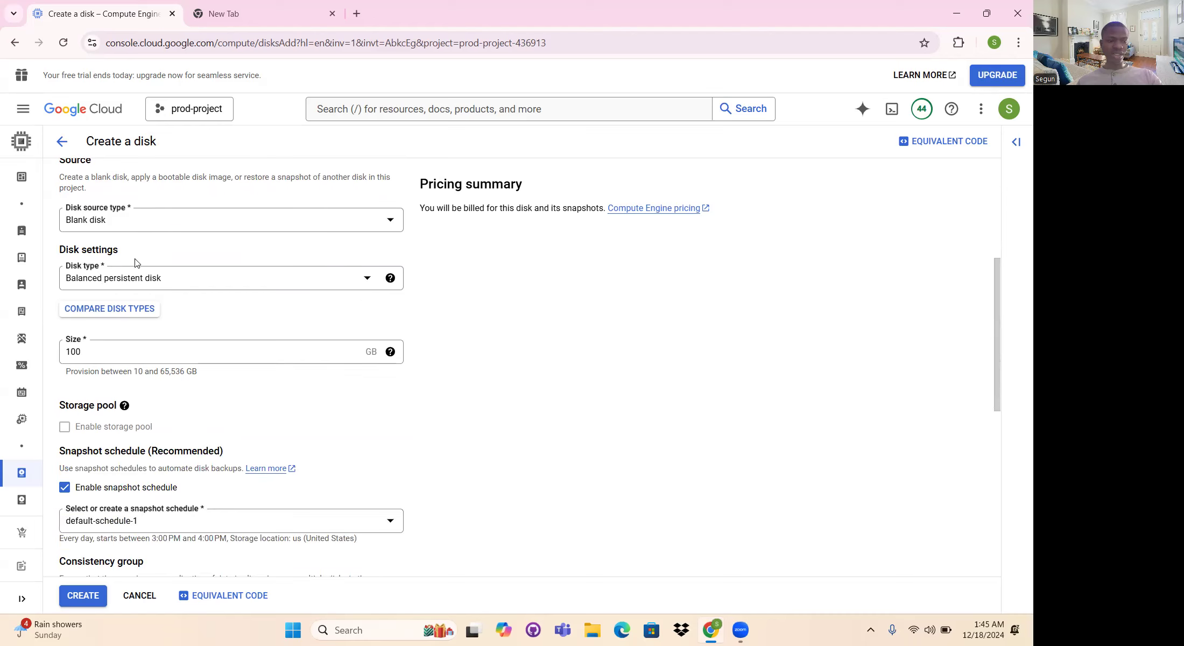
click(178, 278)
click(141, 415)
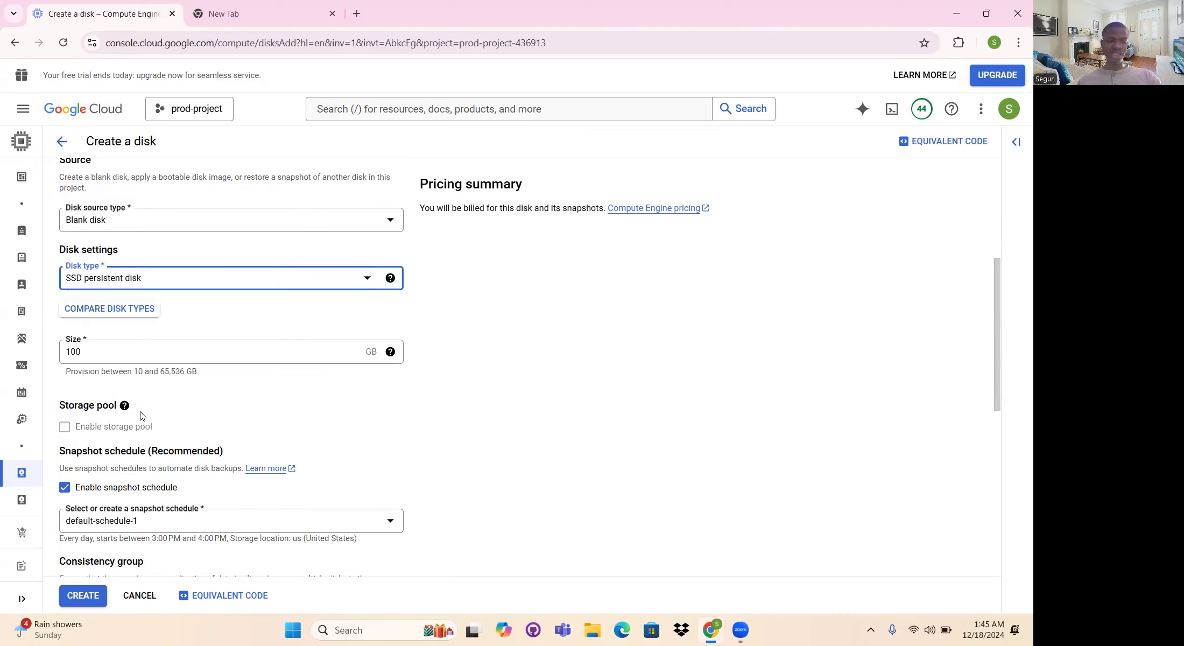
scroll(175, 323, down, 1)
click(76, 285)
key(ctrl+a)
text(2)
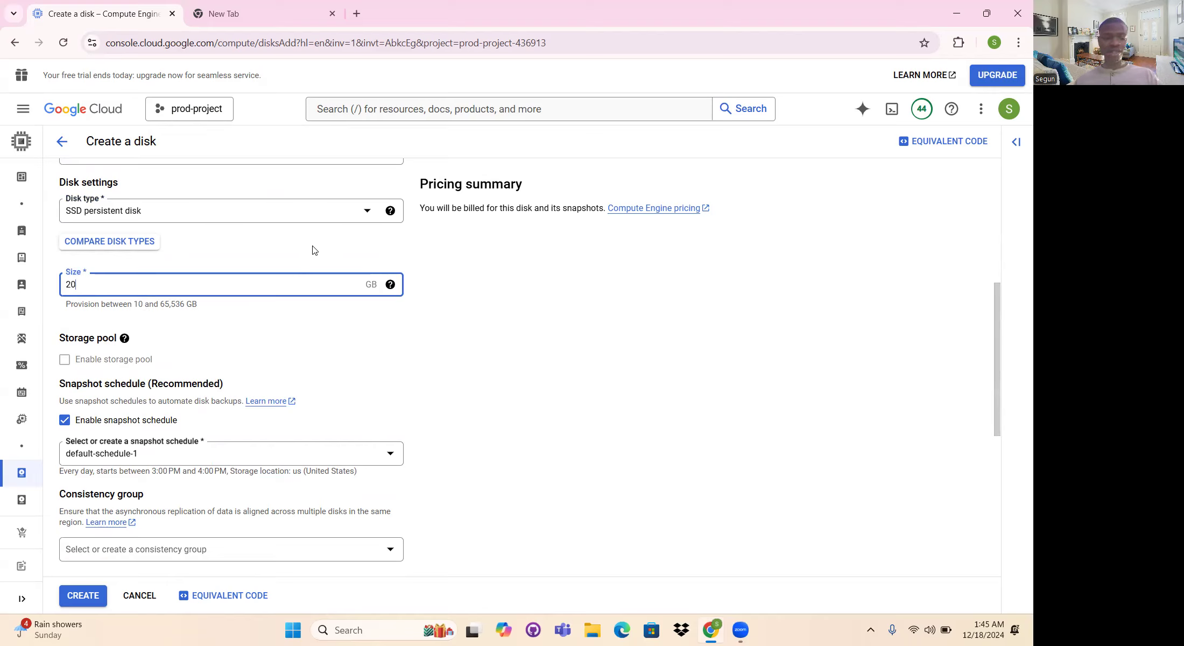
Disable the snapshot schedule for the new disk and create the disk.
scroll(243, 275, down, 1)
scroll(231, 285, down, 1)
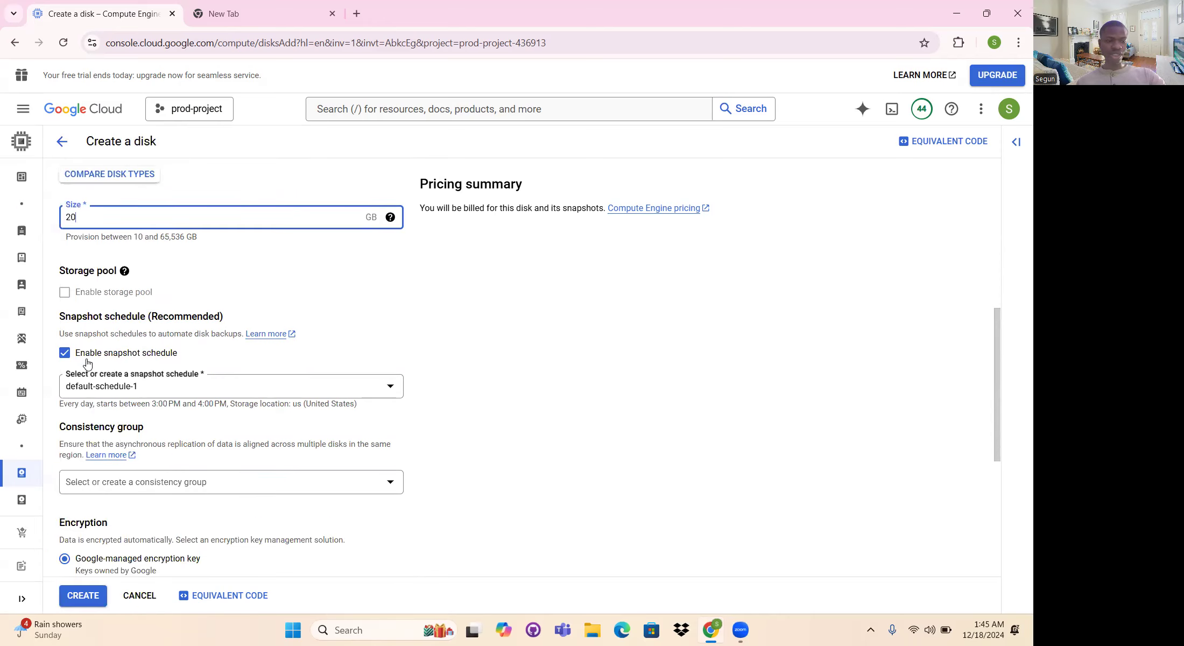
click(65, 353)
scroll(333, 326, down, 4)
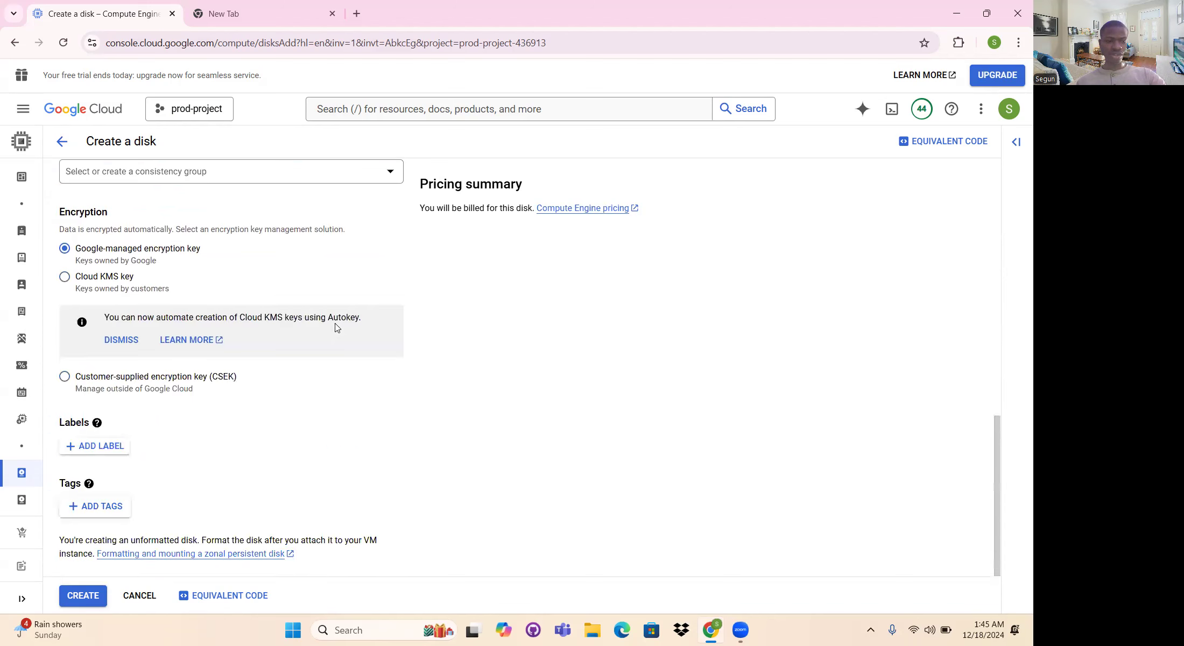
click(83, 596)
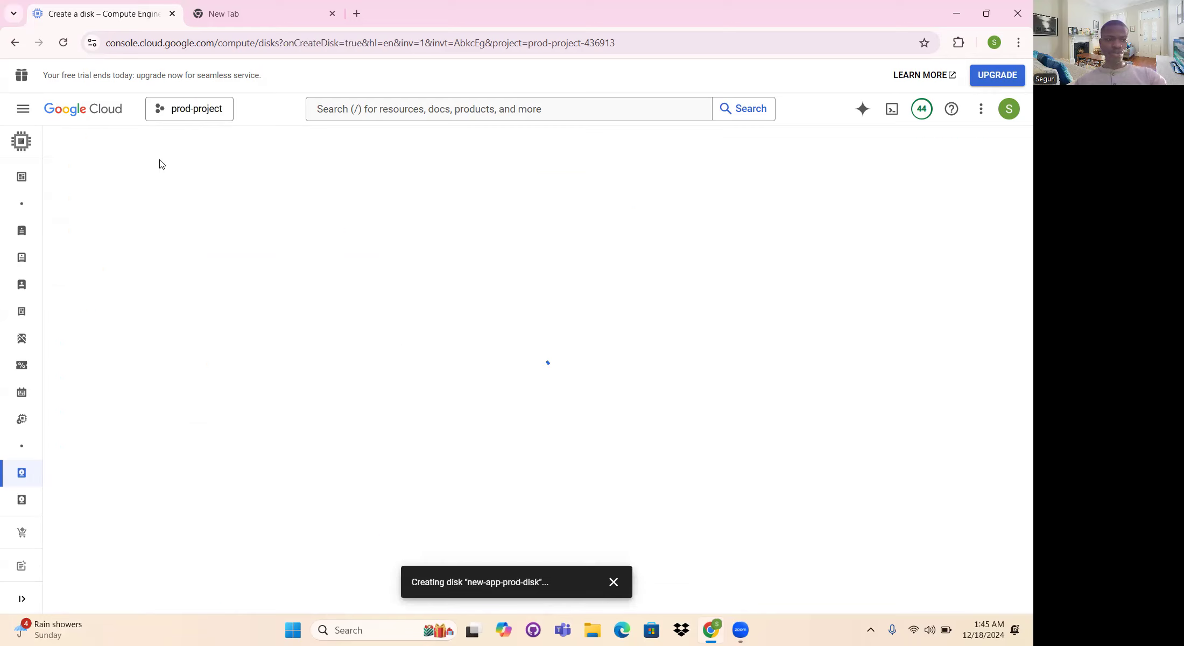
Reload the disks page to check the status of new-app-prod-disk.
mouse_move(58, 206)
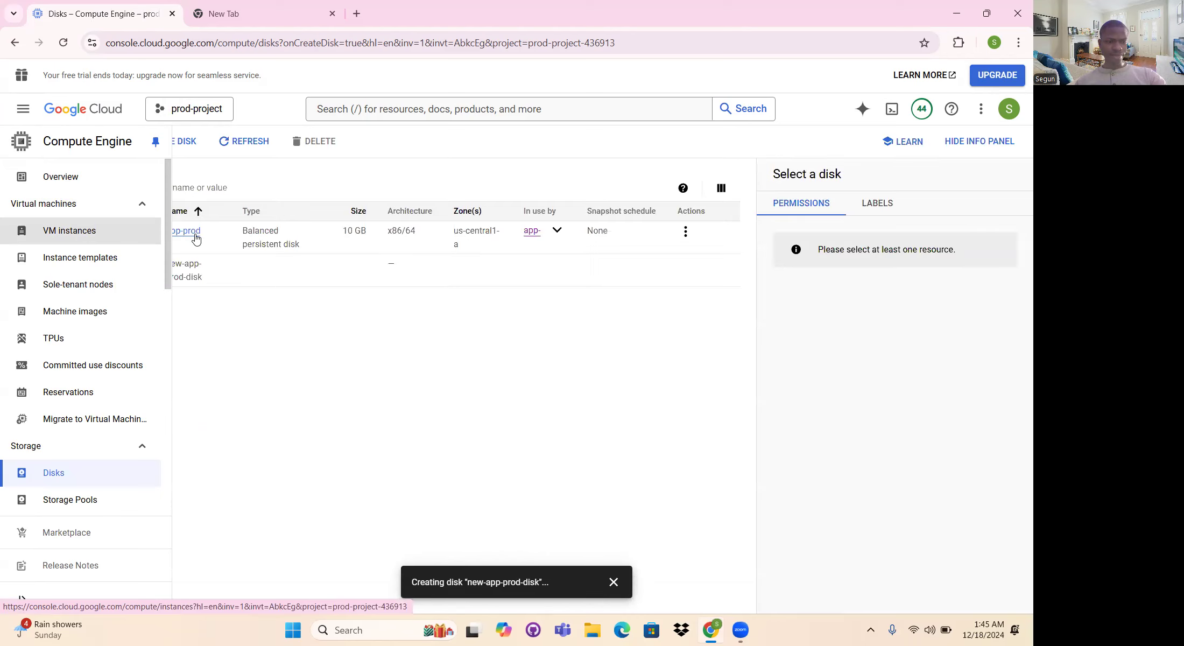
mouse_move(108, 269)
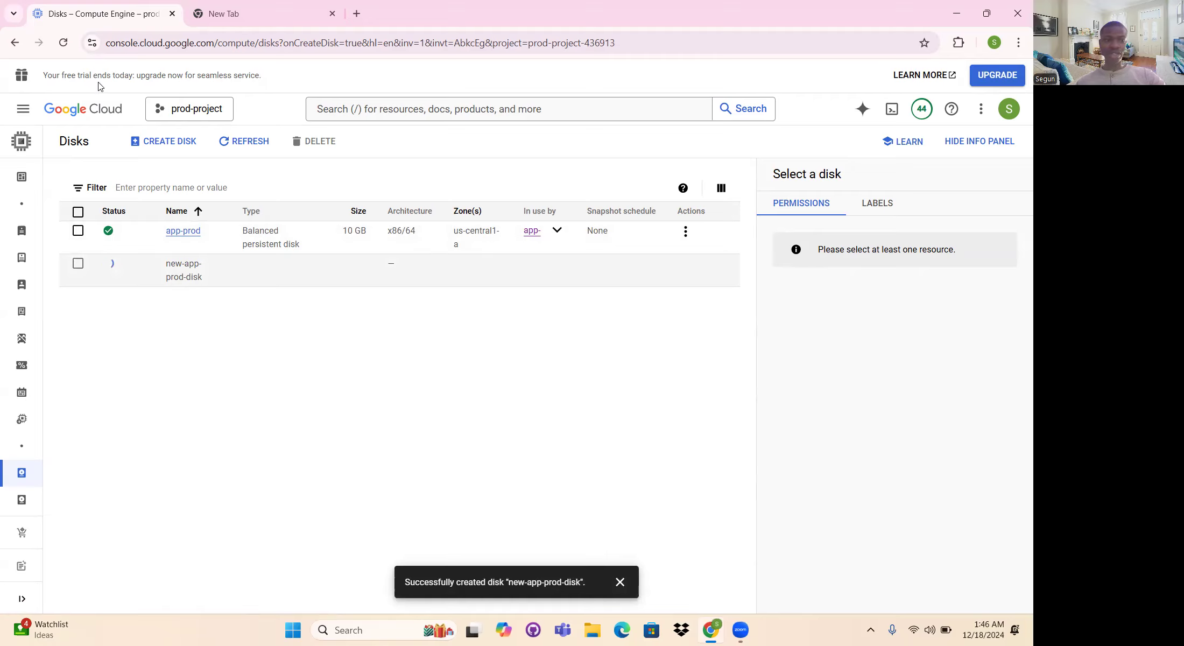
click(62, 46)
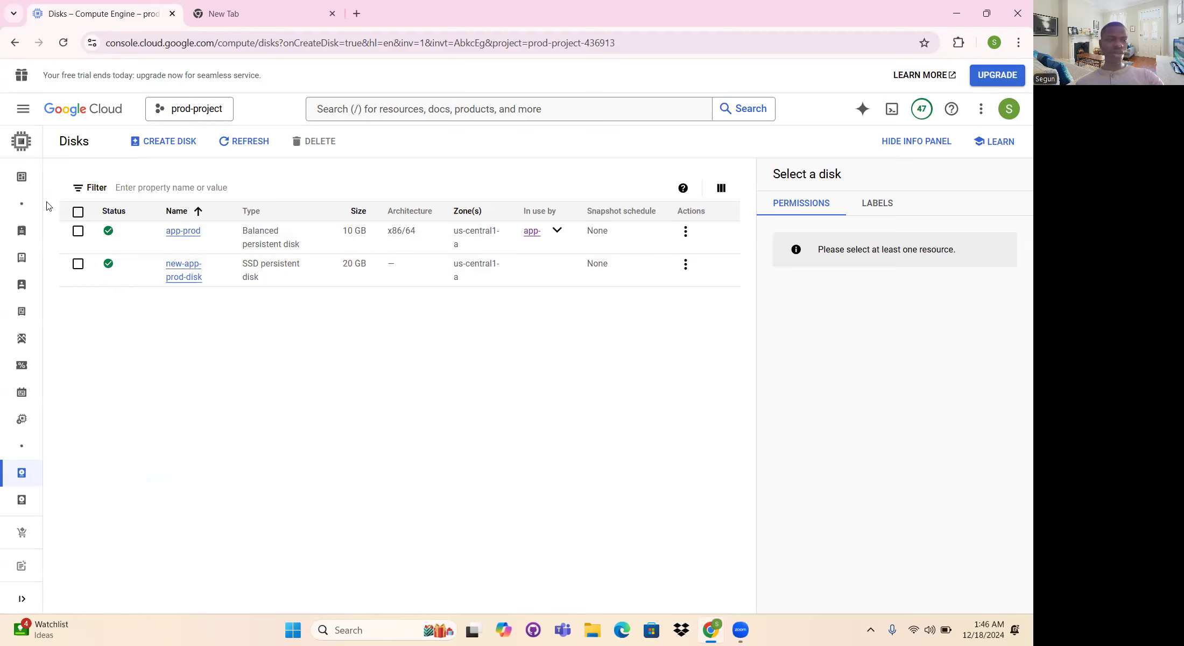
Open the app-prod VM instance for editing and go to its additional disks settings.
click(76, 228)
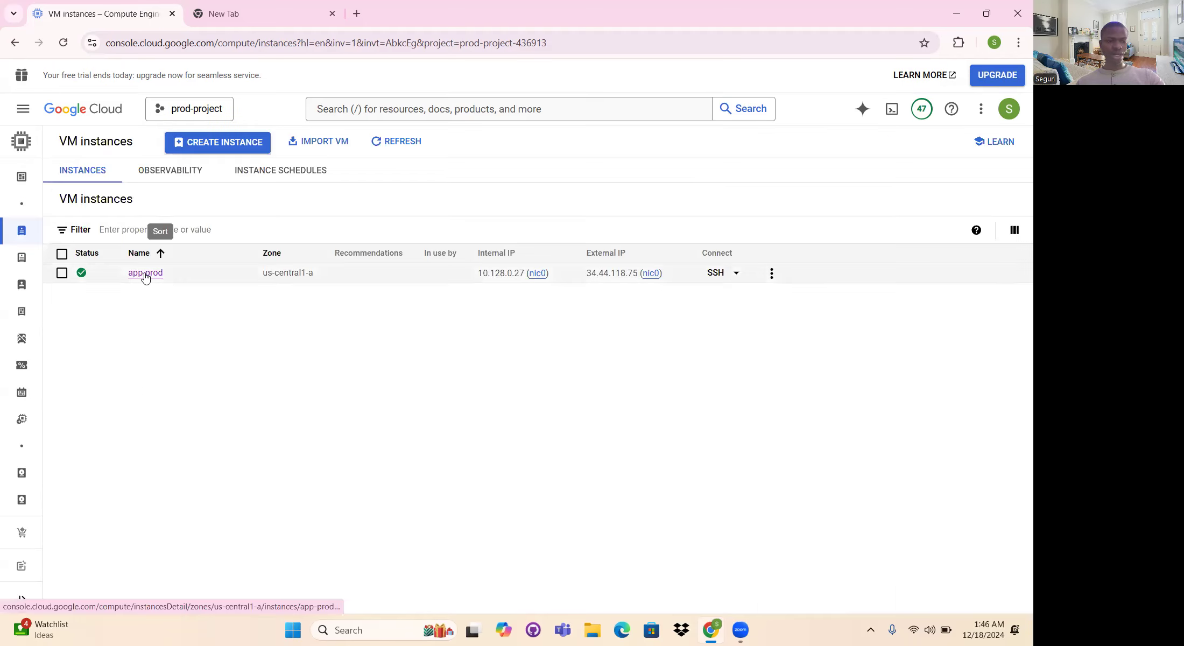
click(146, 273)
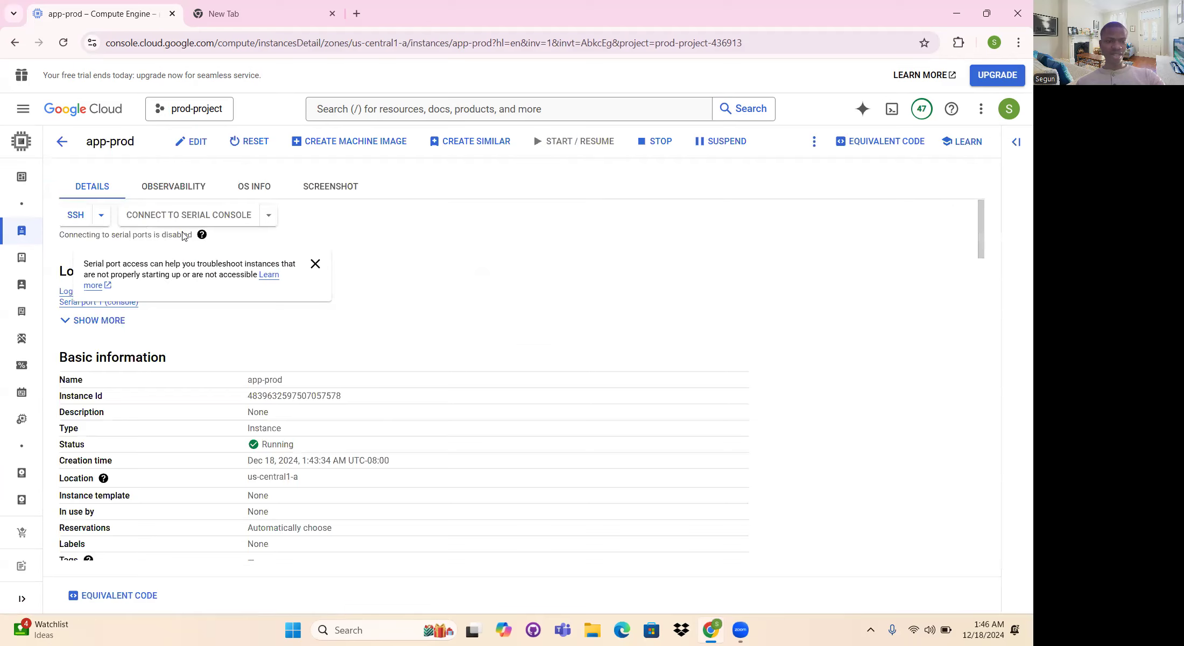
scroll(183, 235, down, 10)
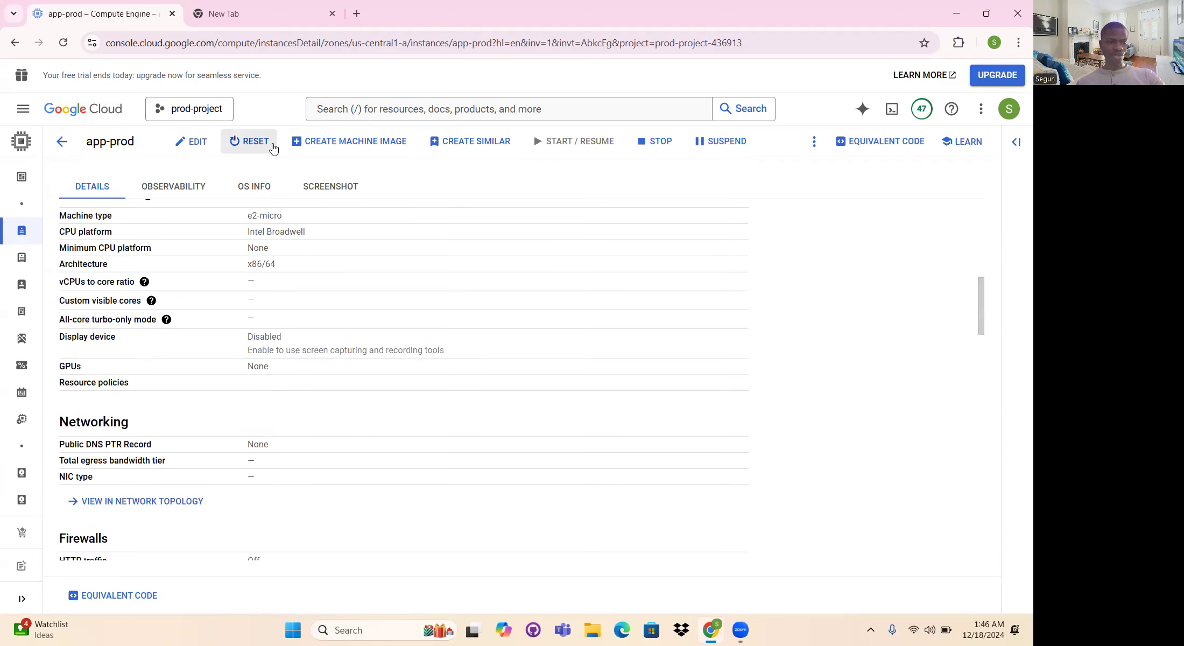
click(200, 143)
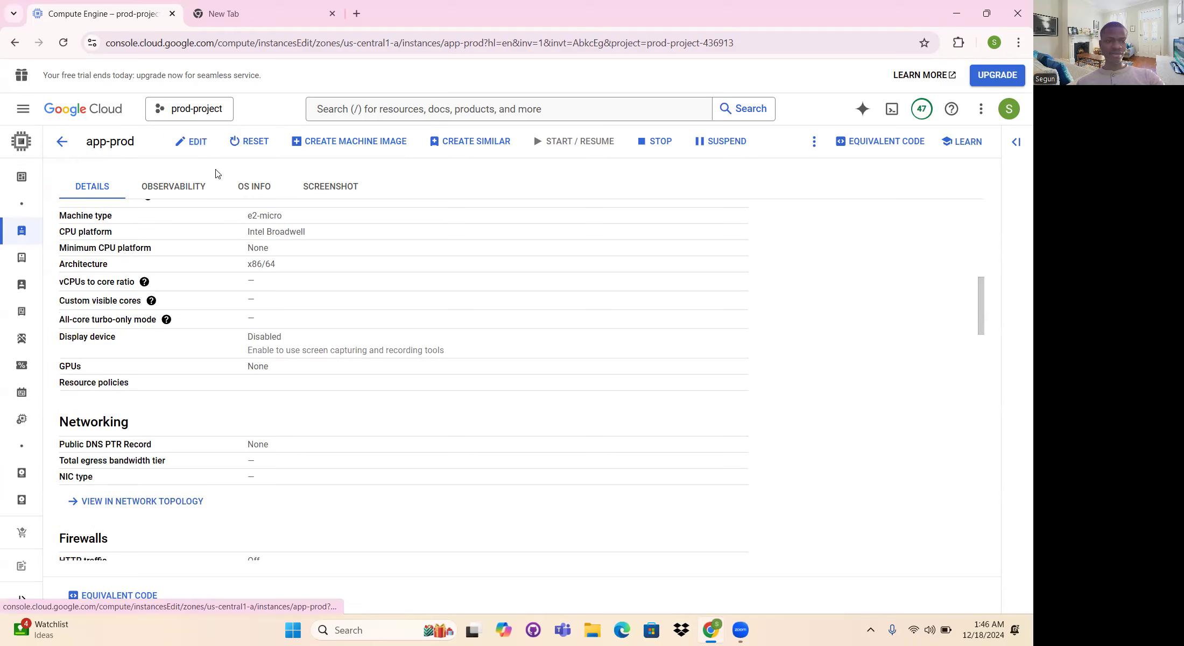
scroll(253, 258, down, 15)
scroll(252, 258, down, 8)
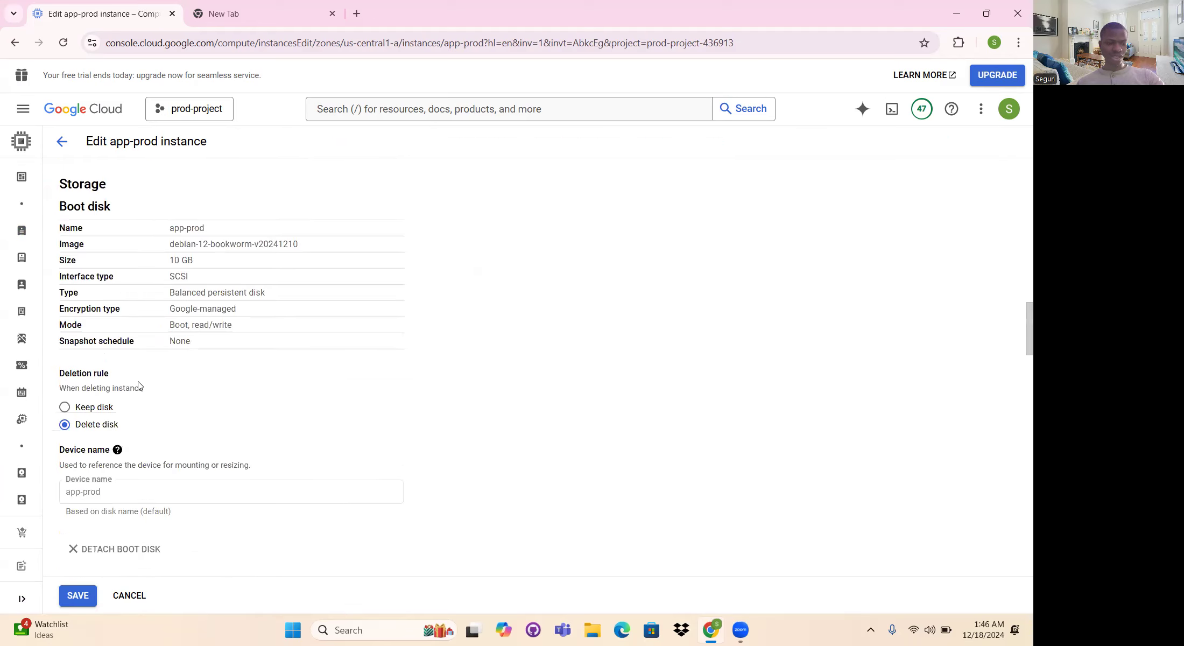
scroll(139, 385, down, 2)
scroll(140, 382, down, 1)
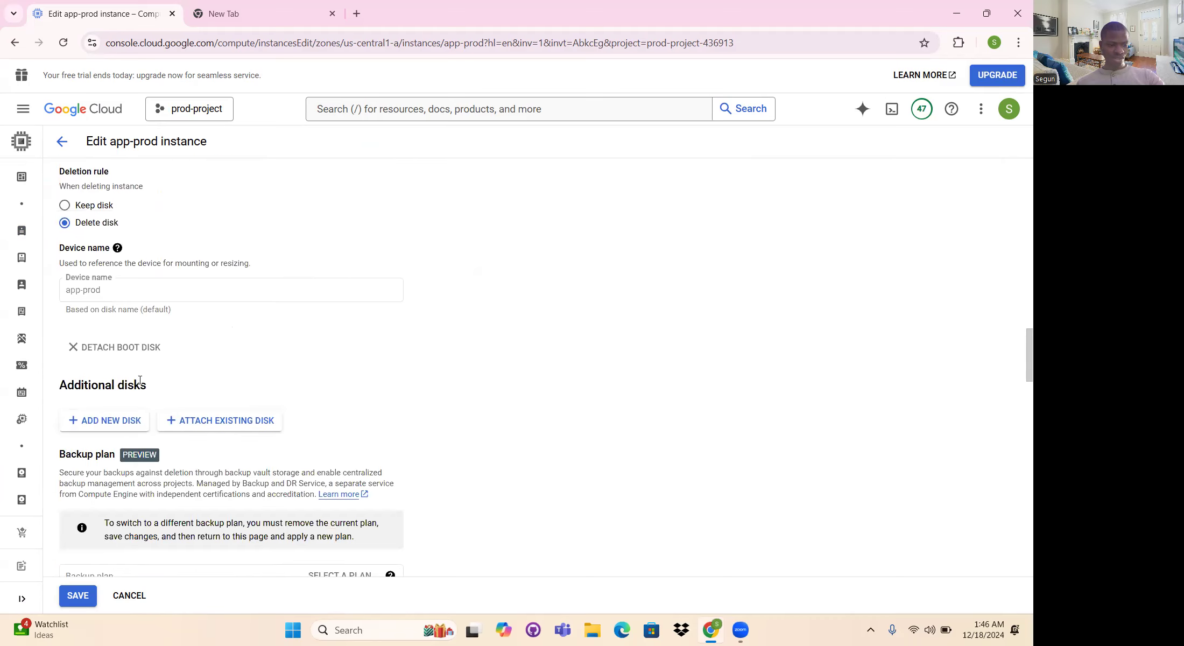
drag(70, 385, 151, 390)
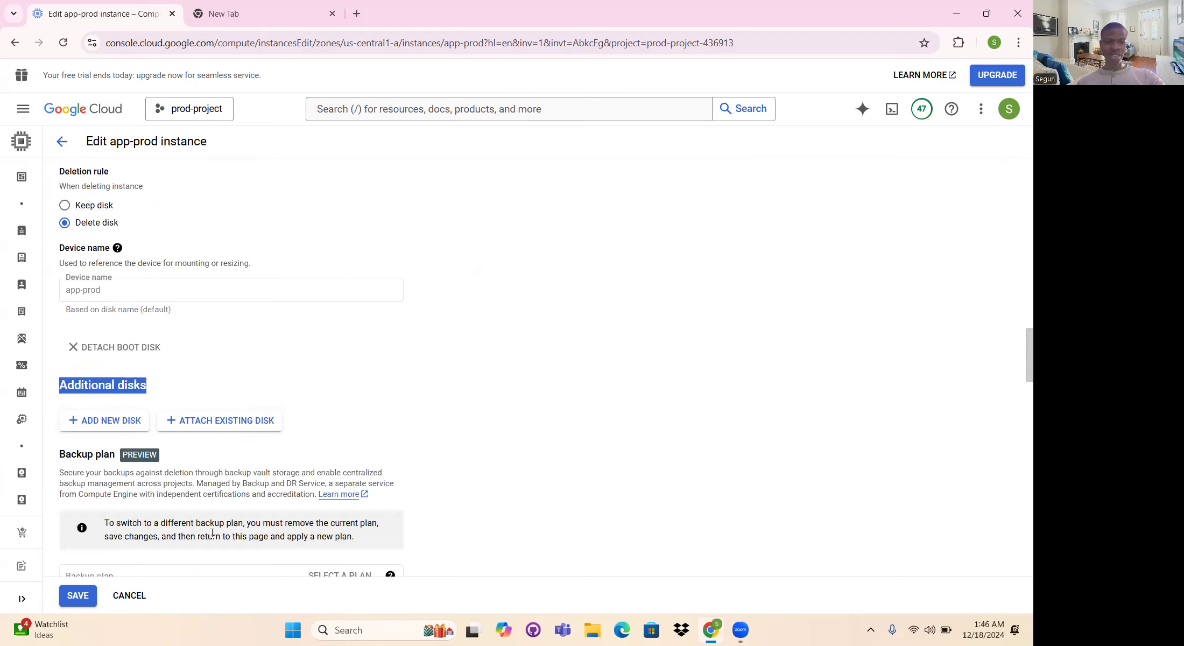
Add the existing disk new-app-prod-disk to the instance in read/write mode with the Keep disk deletion rule.
click(213, 421)
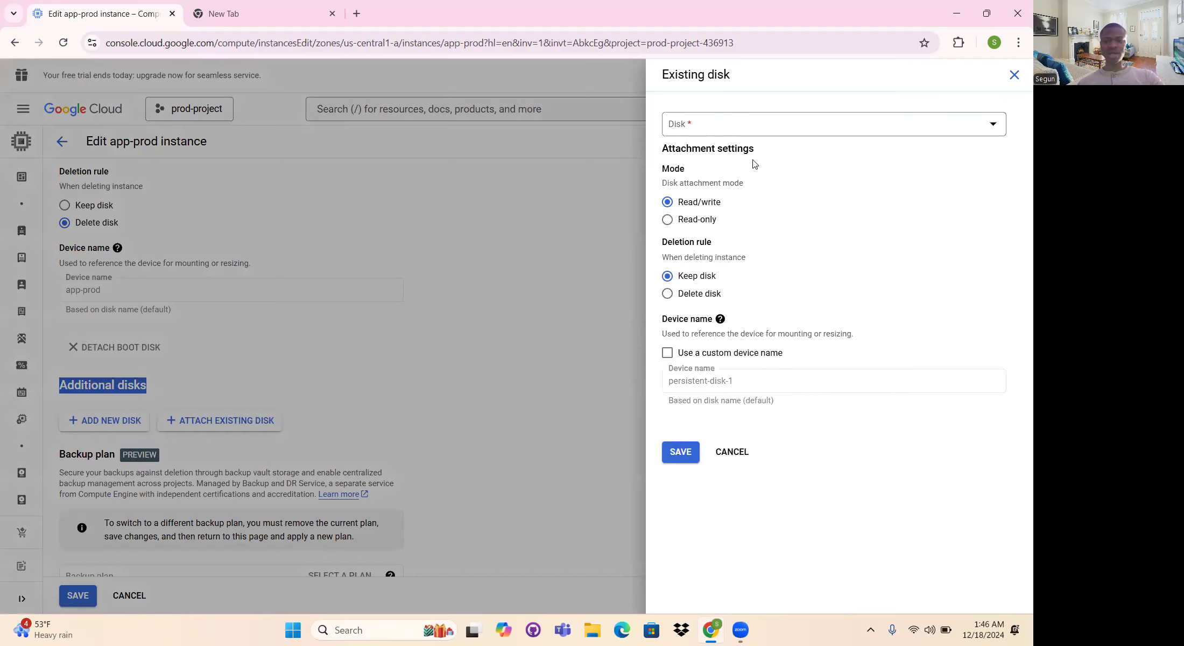
click(704, 129)
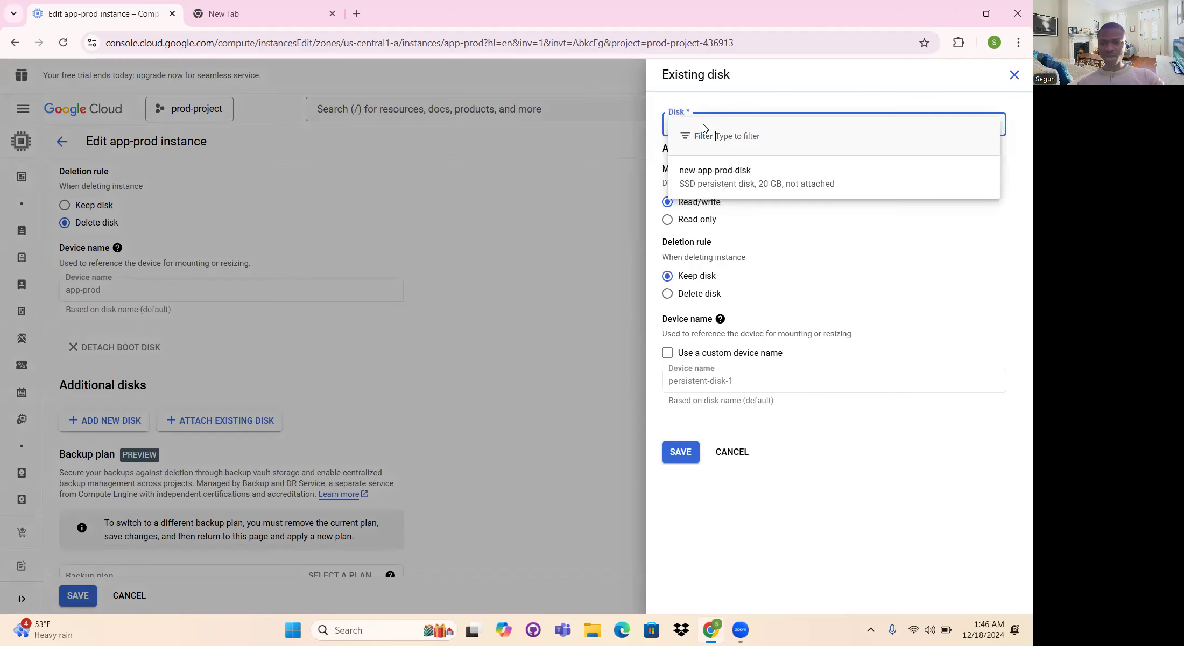
click(707, 178)
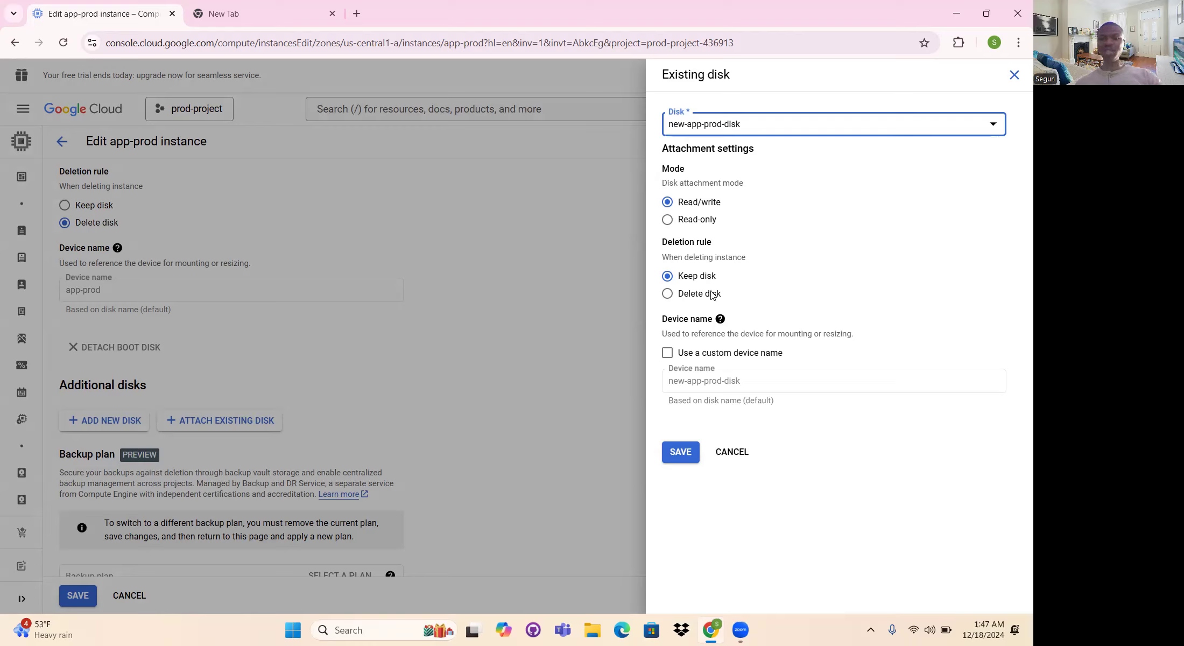
drag(727, 296, 681, 301)
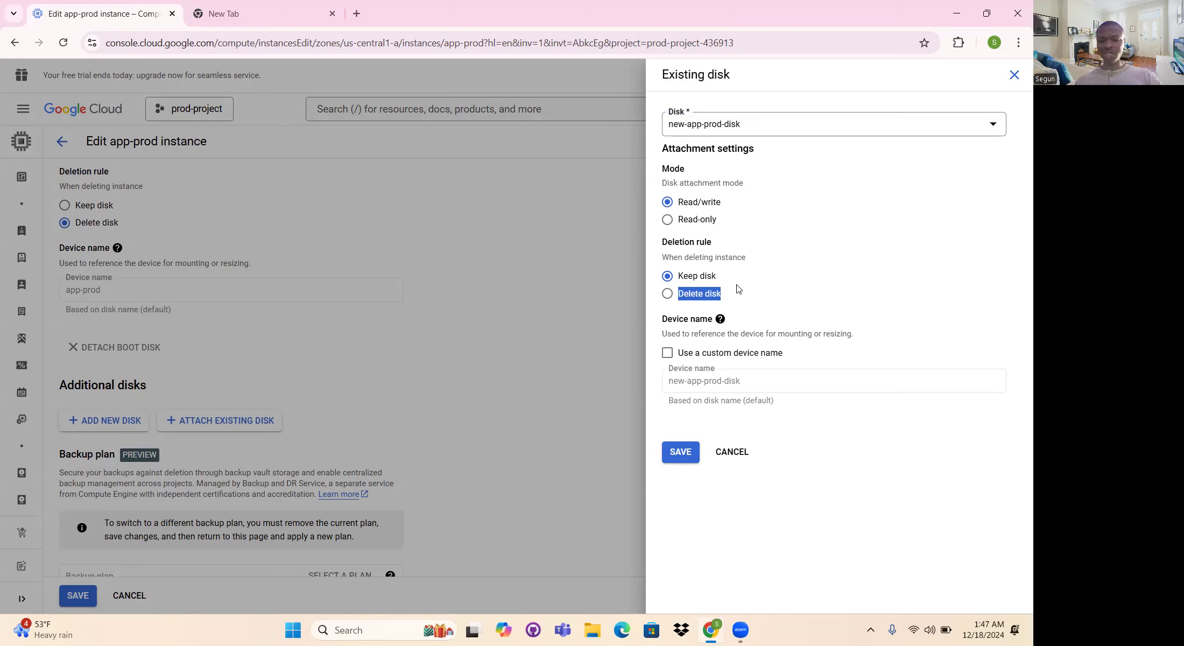
click(762, 293)
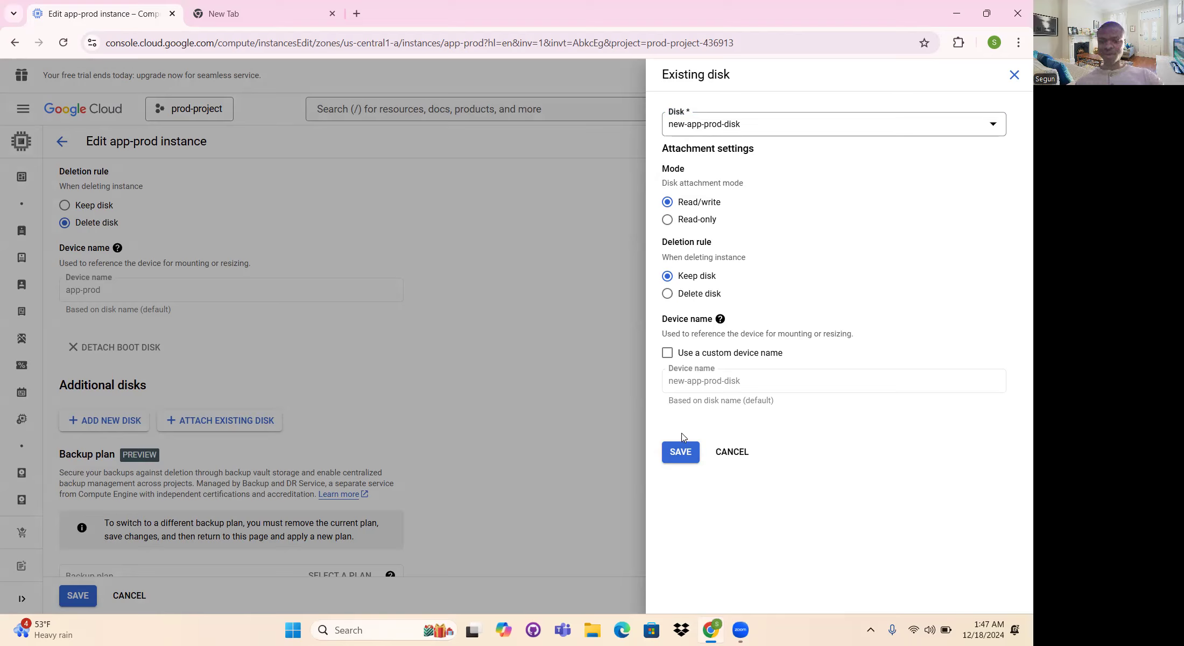
click(684, 450)
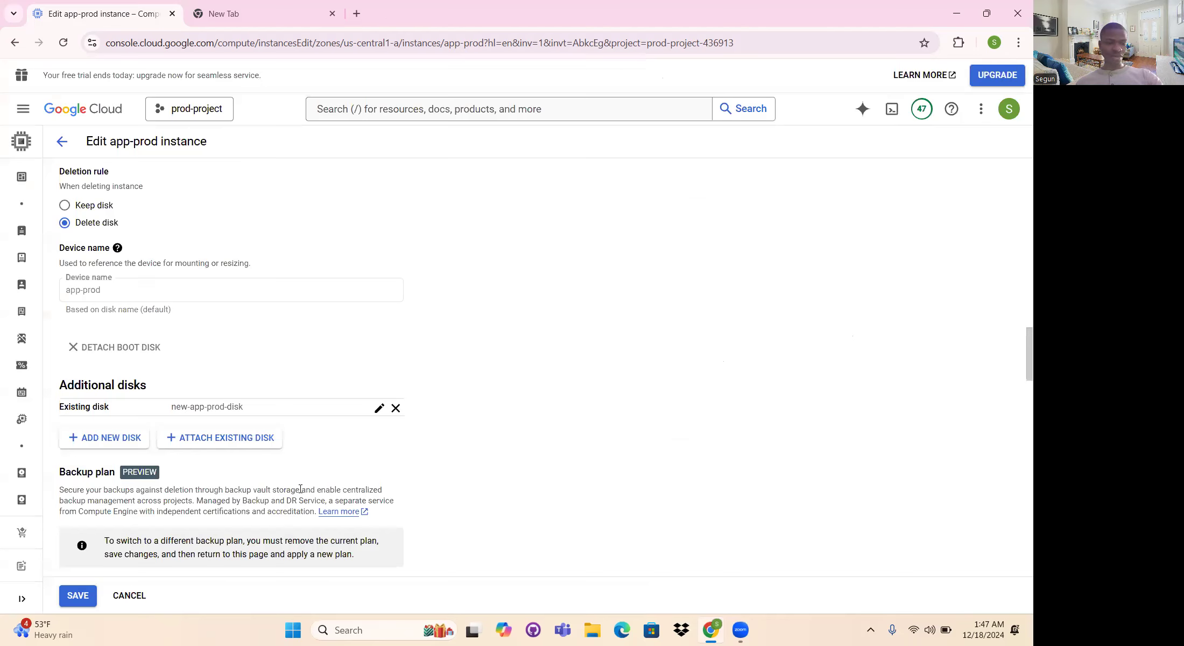
Save the edited app-prod instance configuration.
scroll(301, 488, down, 5)
click(77, 606)
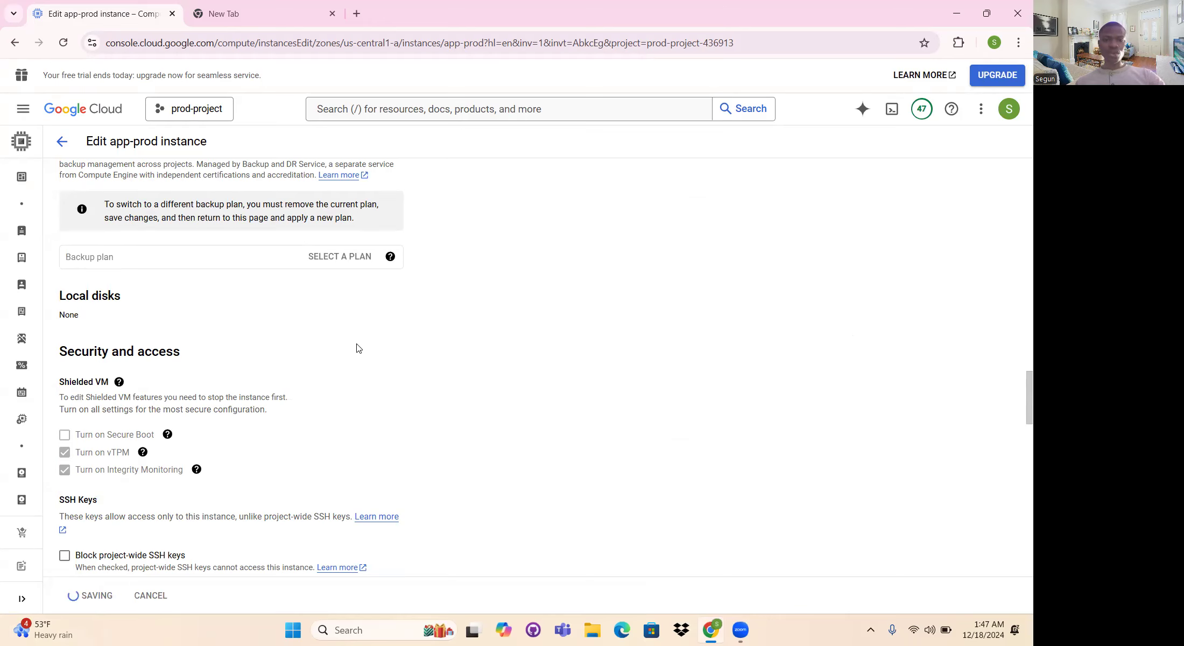
scroll(334, 377, up, 3)
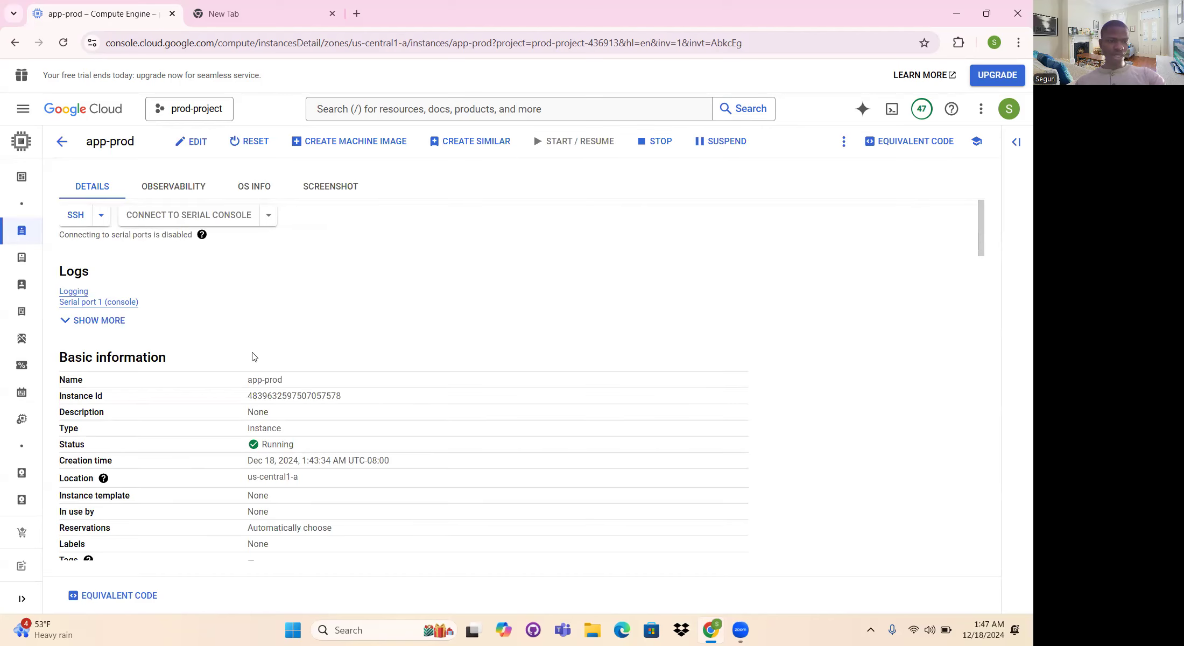
Examine the boot, local and additional disks in the storage details of the app-prod instance.
drag(139, 149, 82, 148)
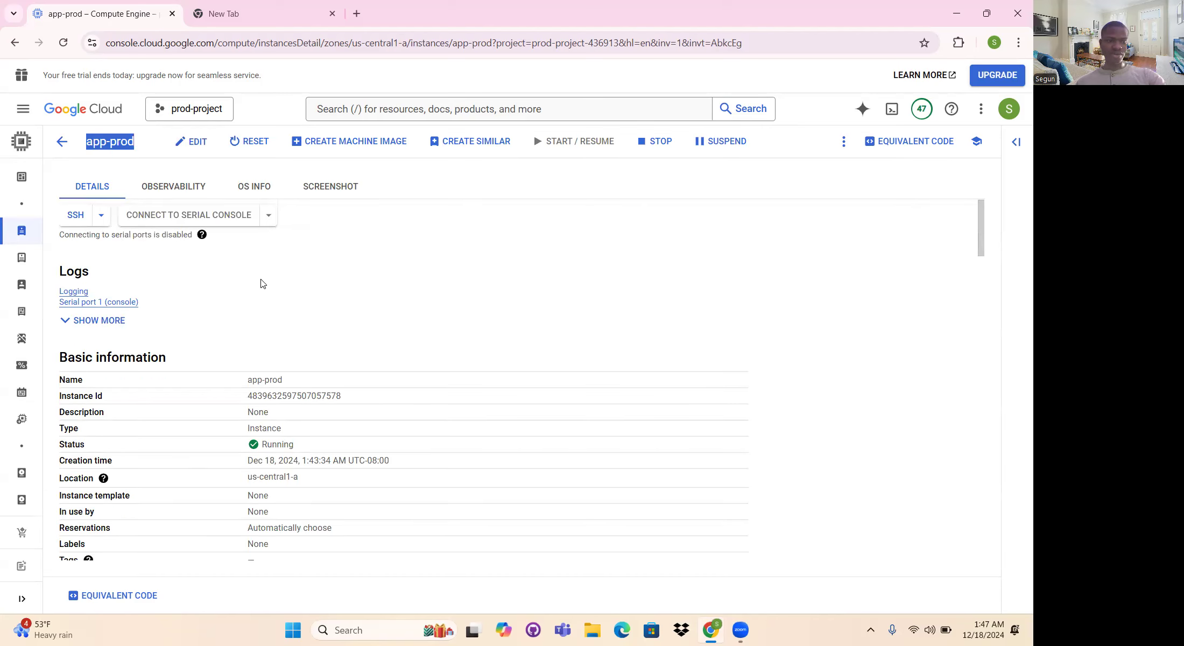
scroll(261, 283, down, 15)
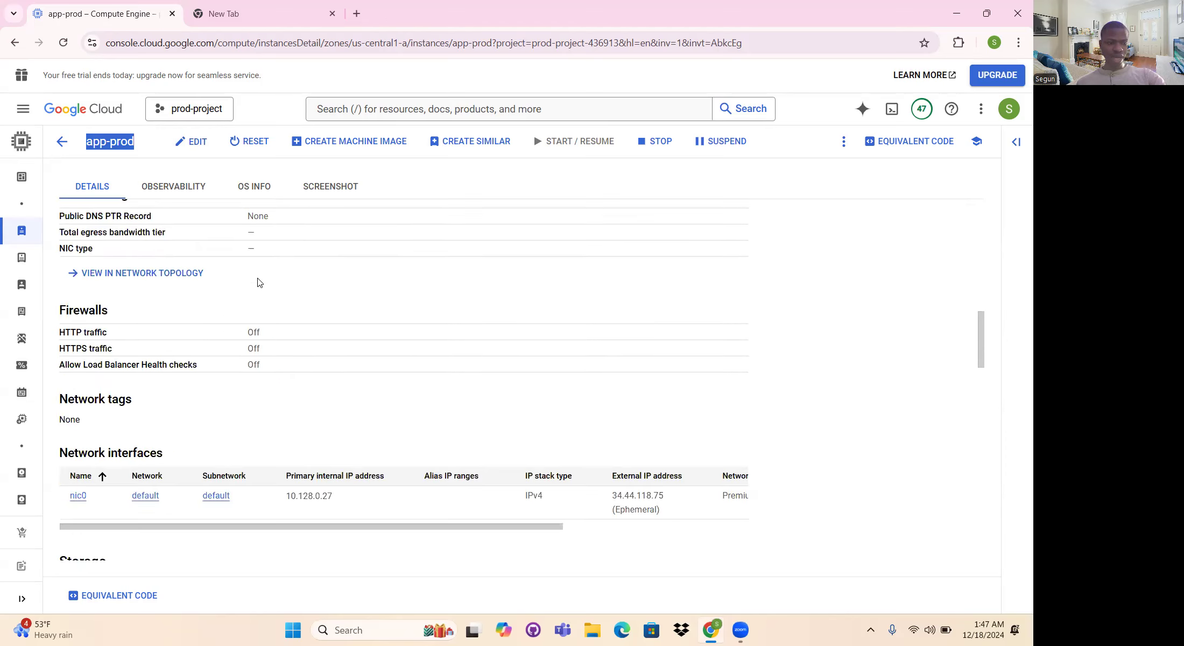
scroll(259, 282, down, 4)
drag(135, 322, 33, 216)
scroll(100, 287, down, 1)
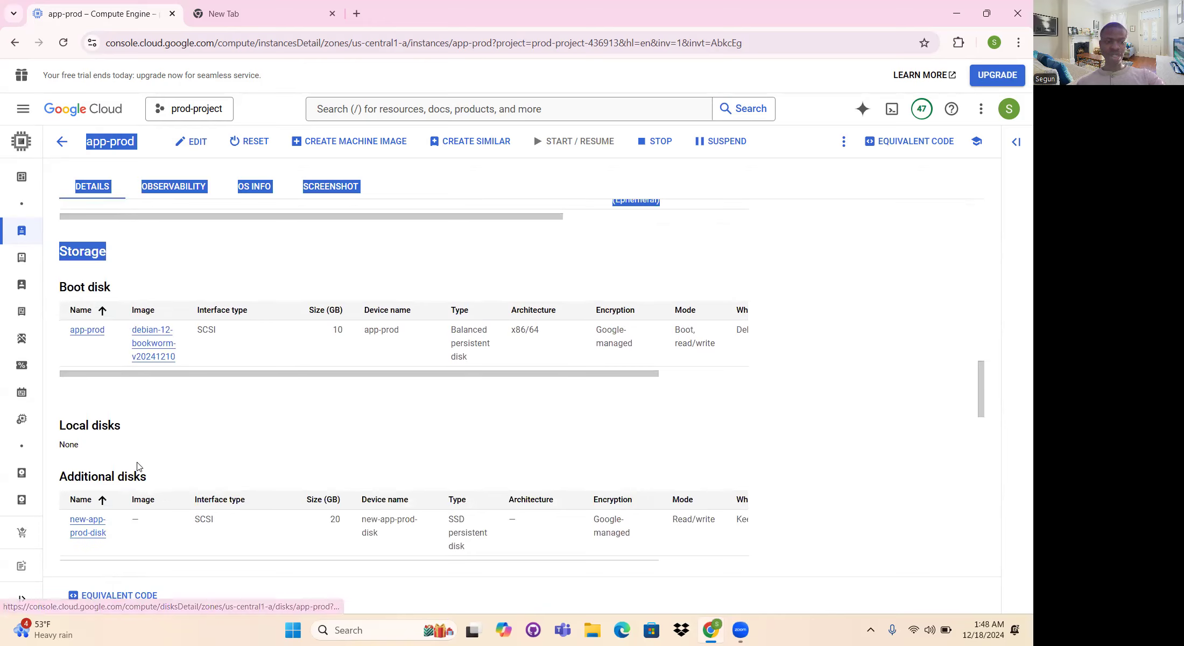
drag(128, 428, 46, 432)
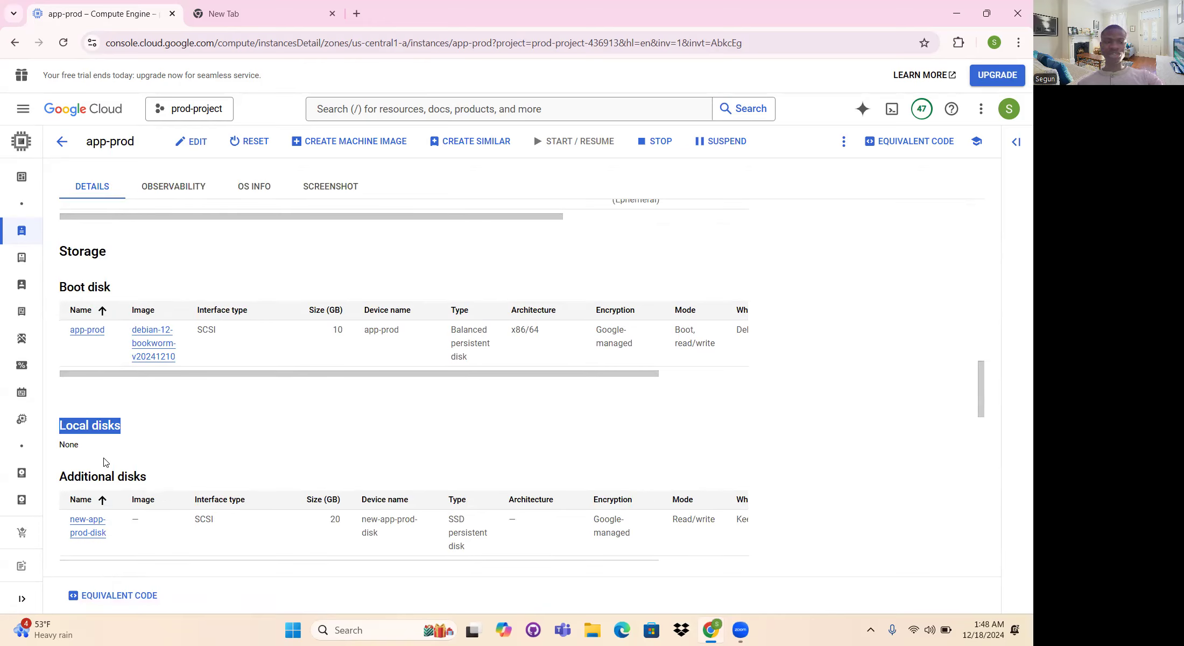
scroll(205, 437, down, 1)
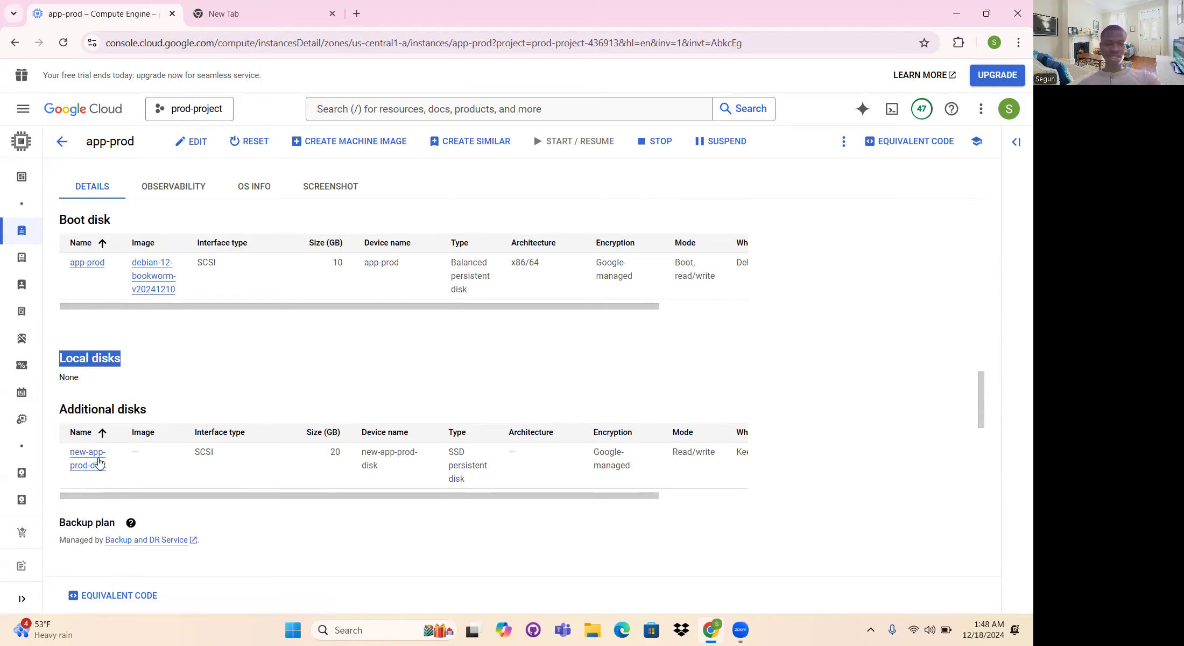
Open the Compute Engine disks list and check which instance is using new-app-prod-disk.
mouse_move(141, 432)
mouse_move(36, 398)
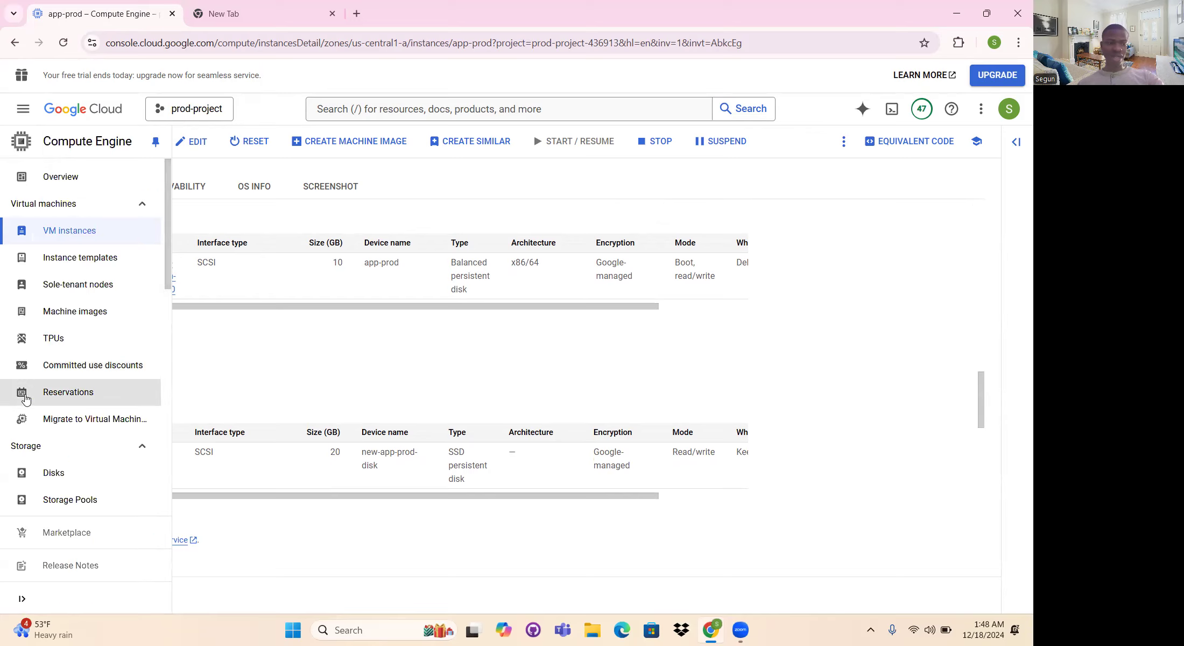
click(54, 472)
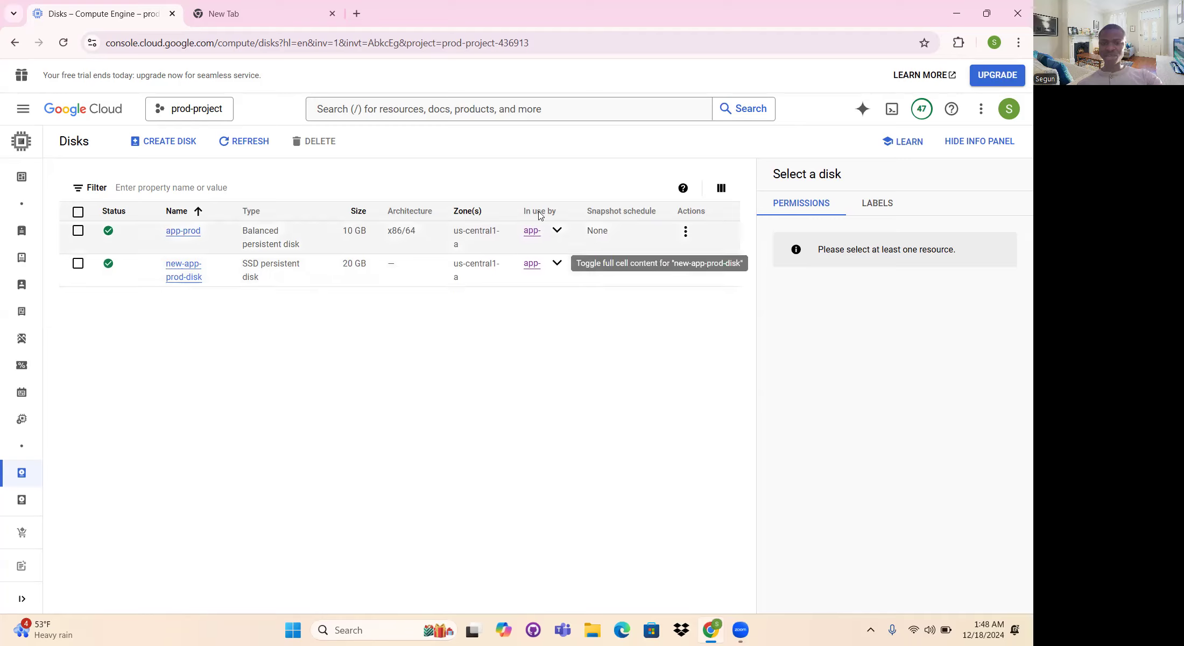
click(557, 264)
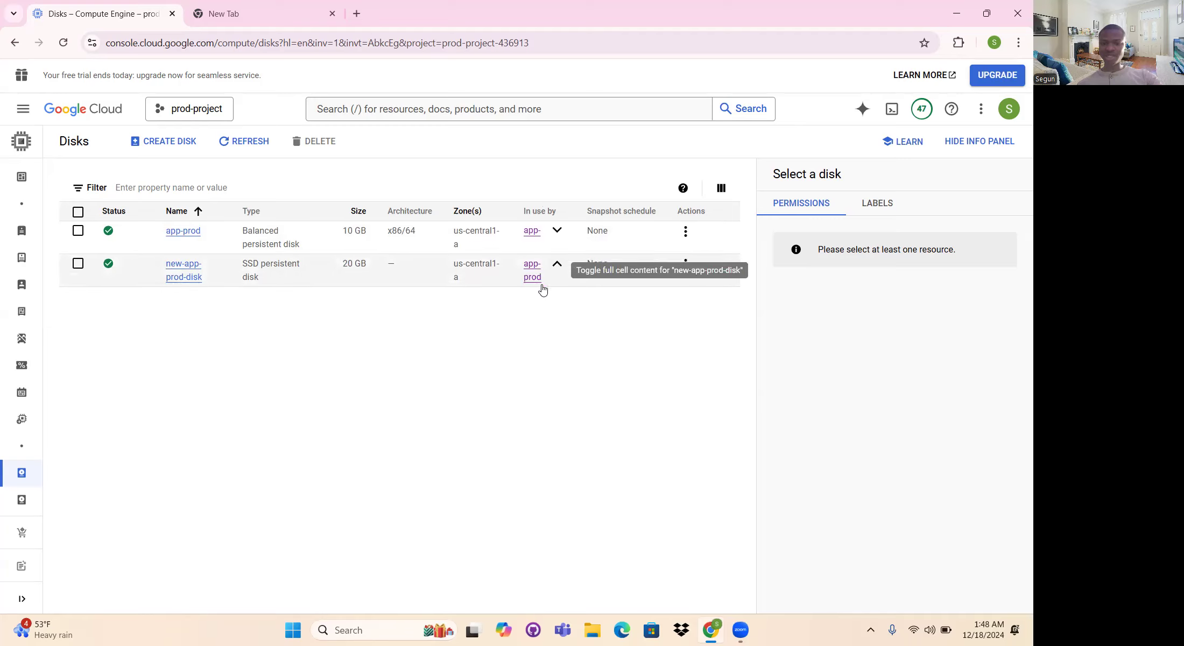